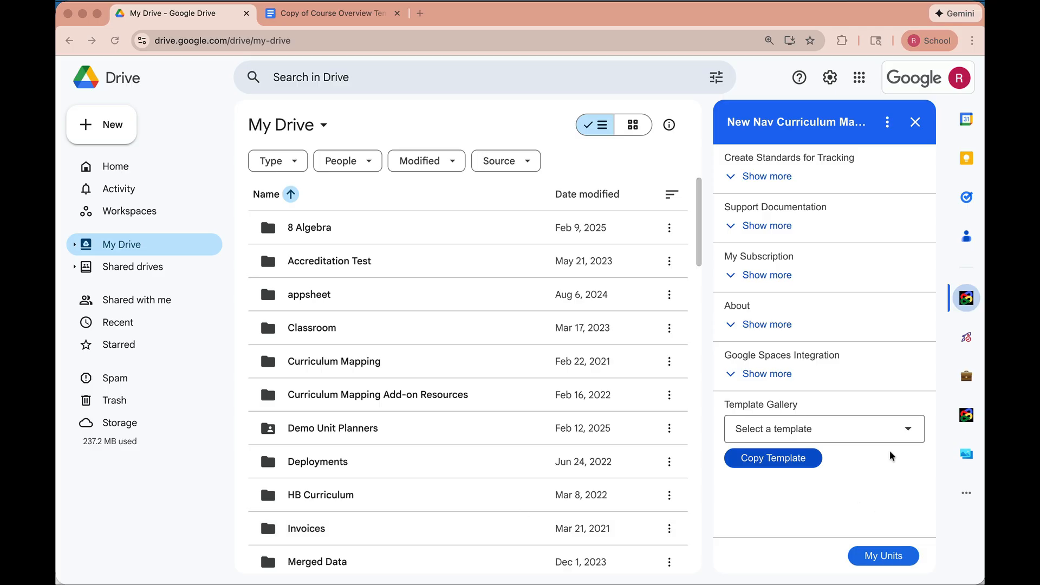
Step: Make a copy of the Course Overview Template from the add-on's template gallery
click(912, 430)
click(912, 431)
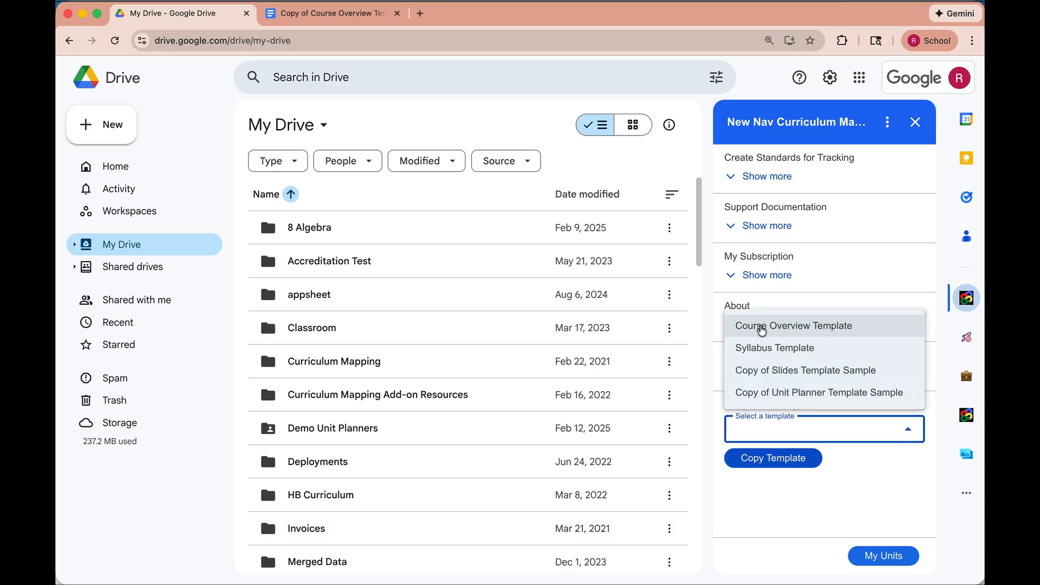
click(780, 328)
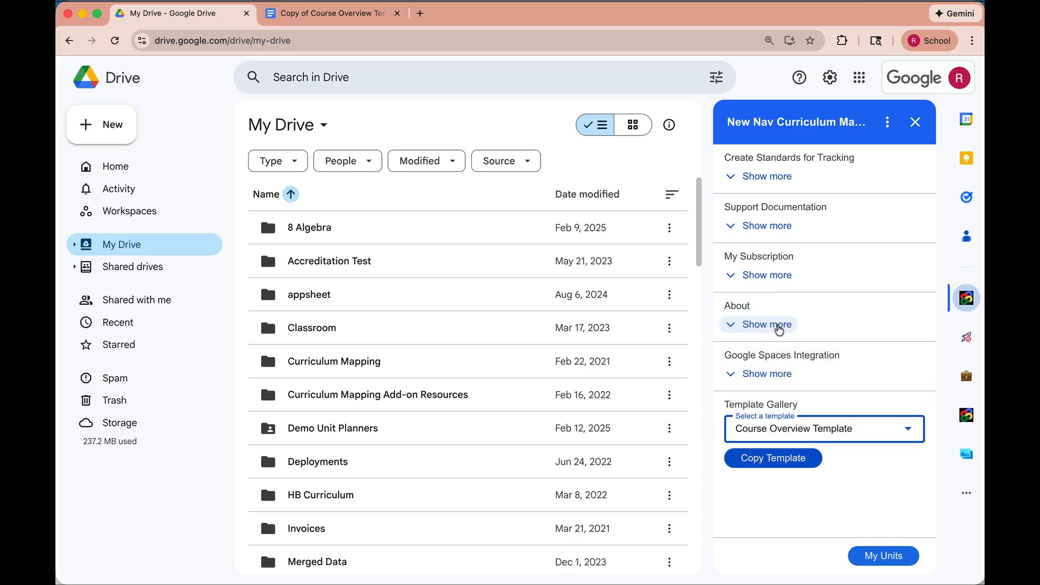
click(781, 463)
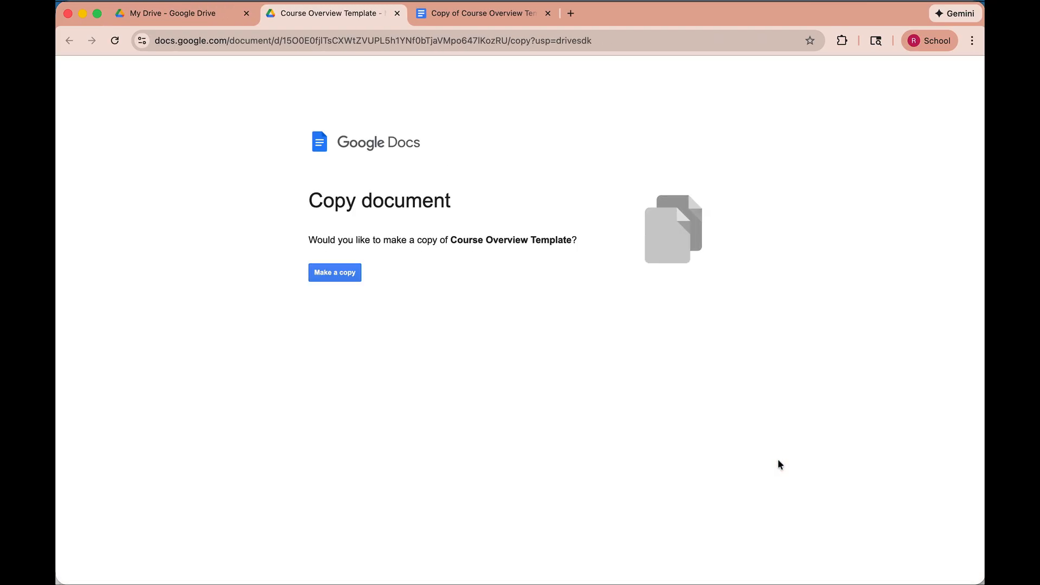
click(351, 275)
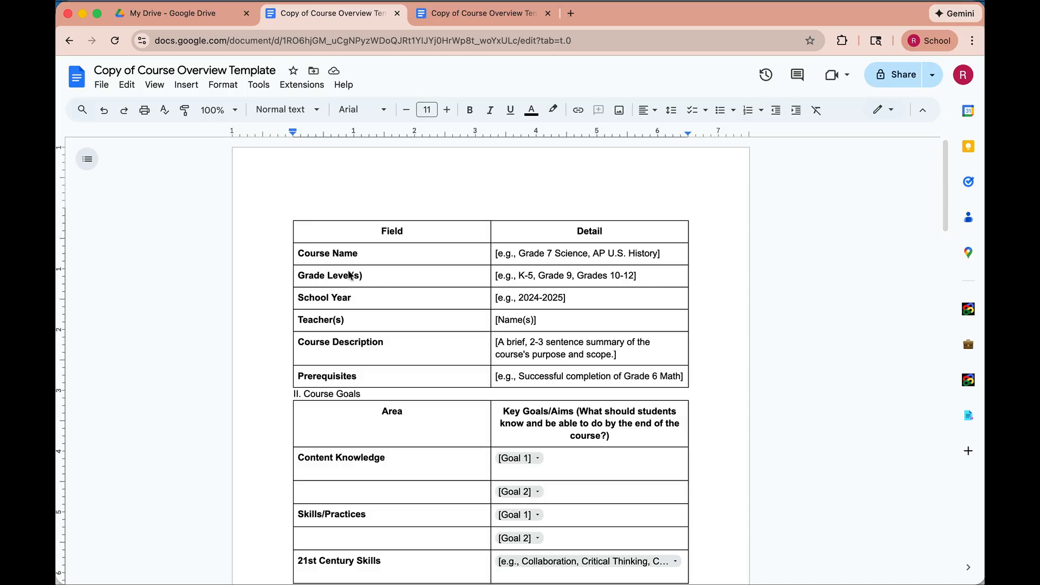
Step: Look through the copied template's course details, goals, unit planning, weekly schedule, differentiation and resources tables
scroll(423, 339, down, 1)
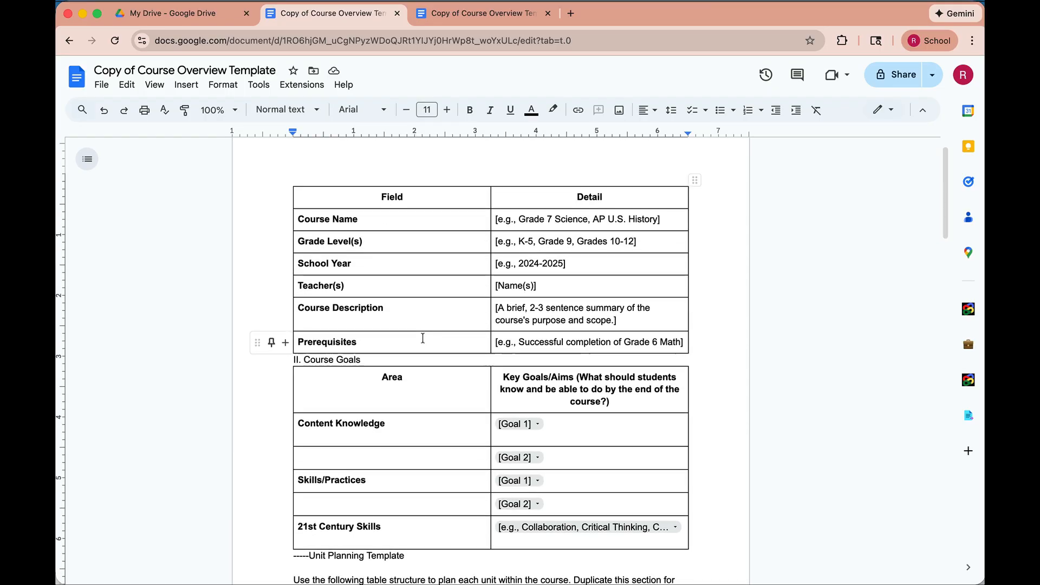
scroll(423, 339, down, 4)
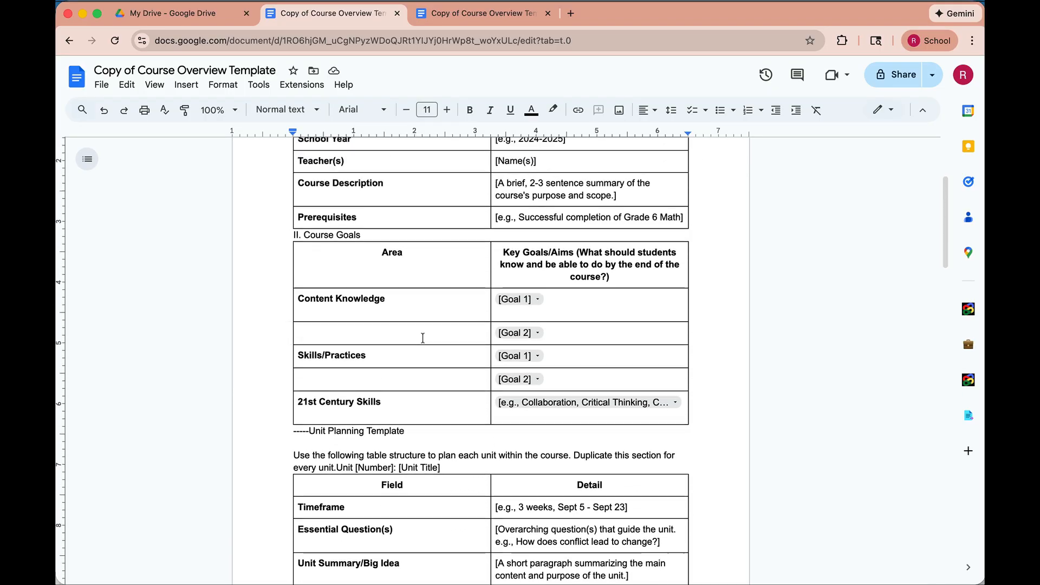
scroll(424, 339, up, 3)
scroll(423, 339, down, 1)
scroll(424, 339, down, 5)
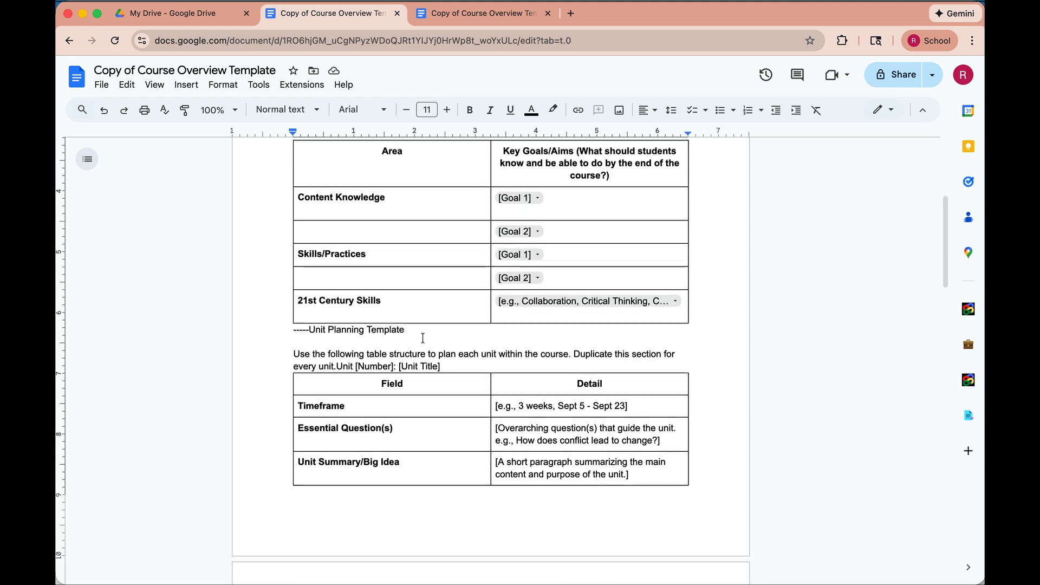
scroll(412, 336, down, 1)
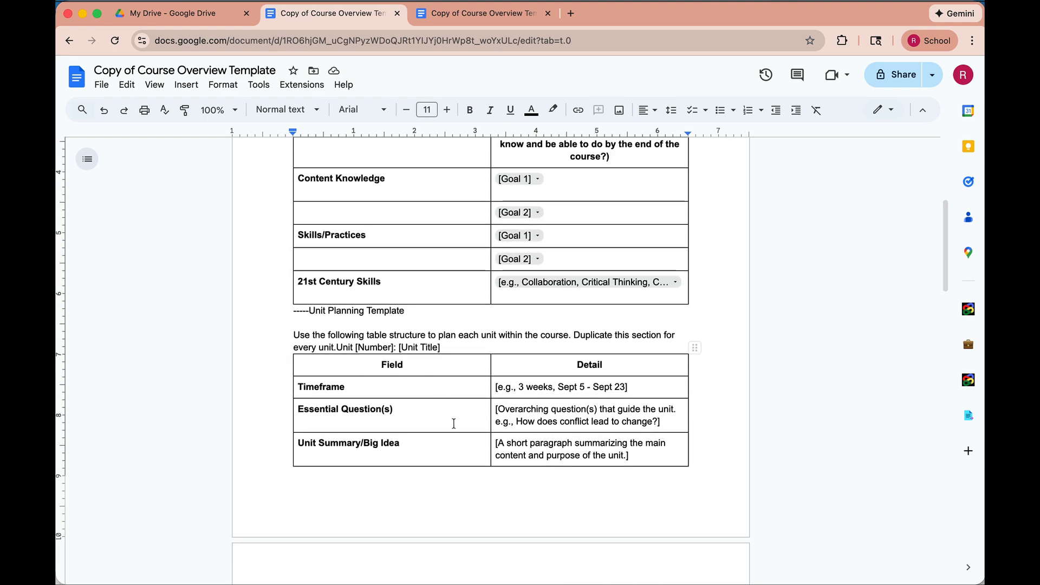
scroll(454, 423, down, 4)
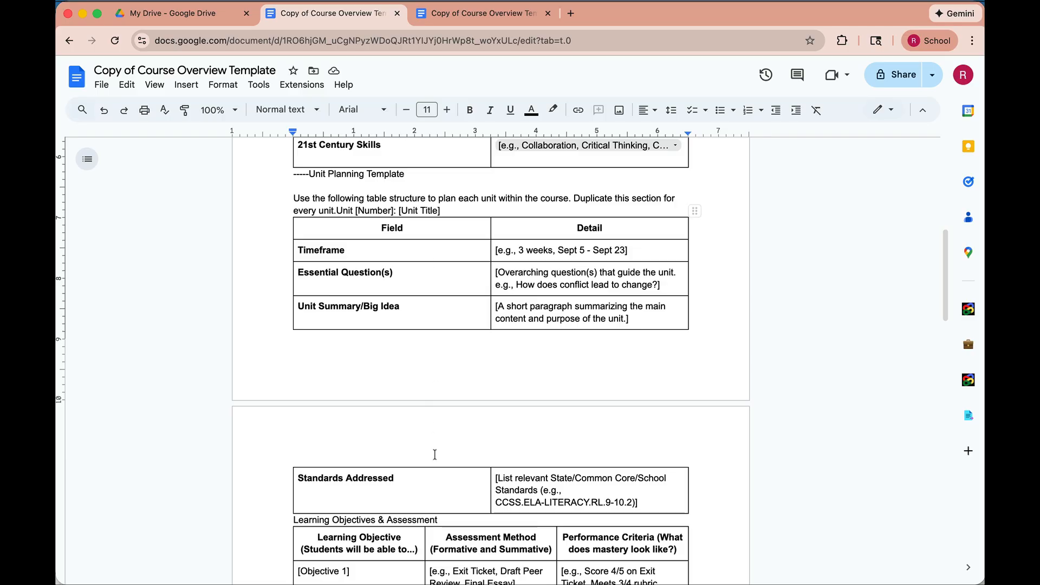
scroll(434, 454, down, 15)
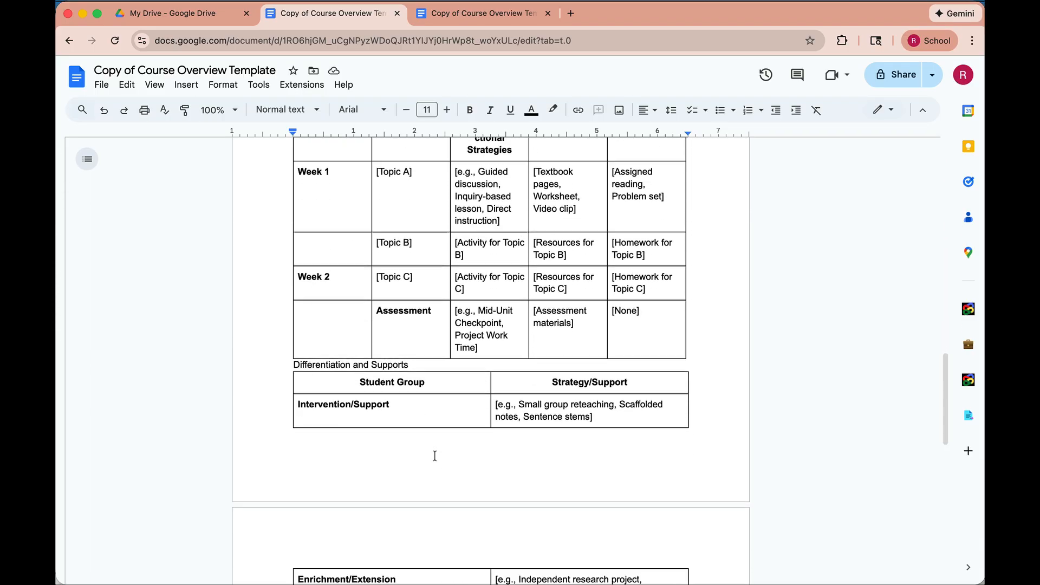
scroll(435, 455, down, 6)
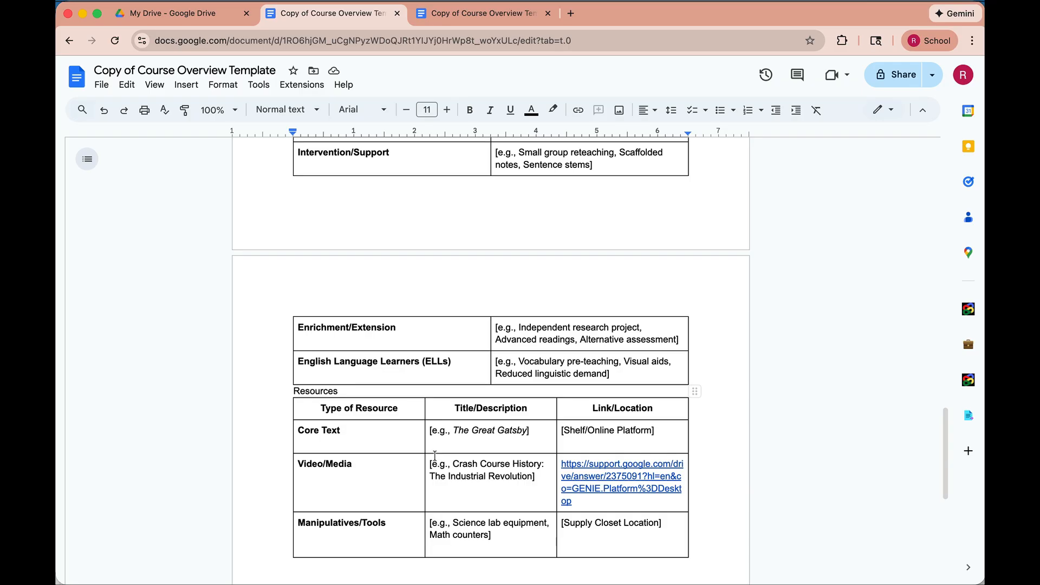
scroll(604, 441, up, 20)
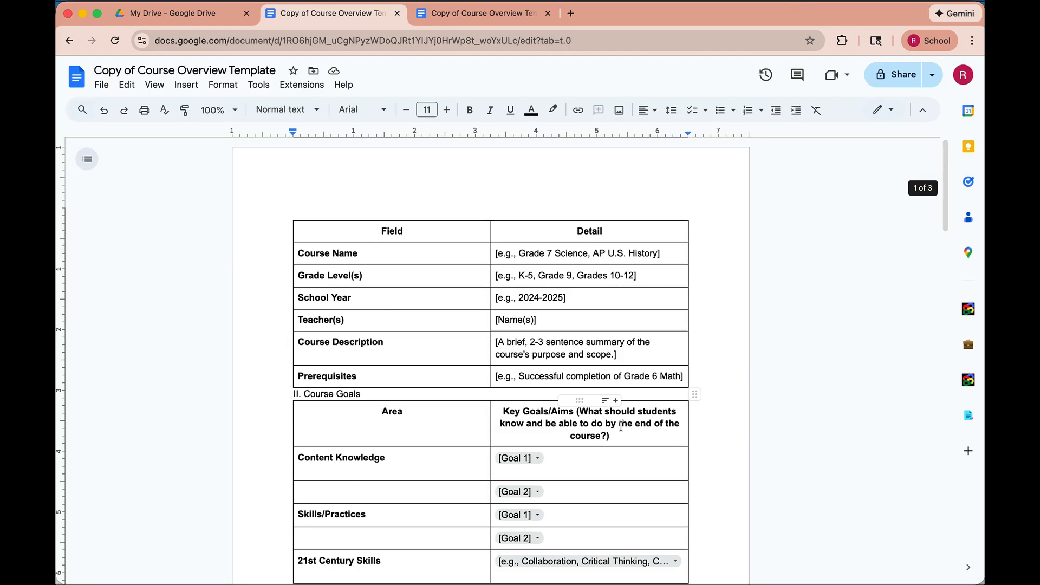
Step: Open the Course Overviews form in the curriculum mapping add-on and expand the teacher selection
click(969, 309)
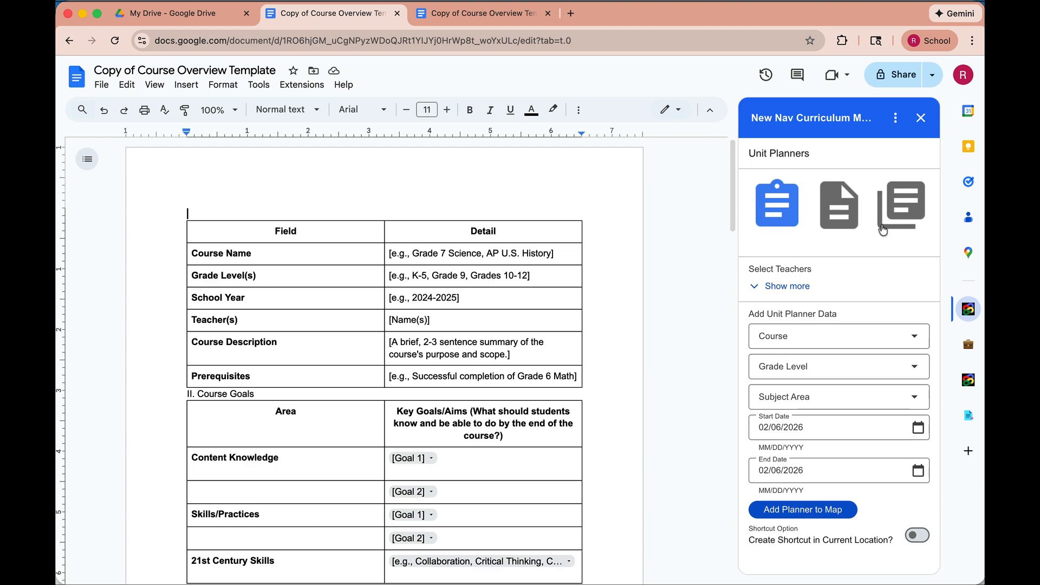
click(903, 205)
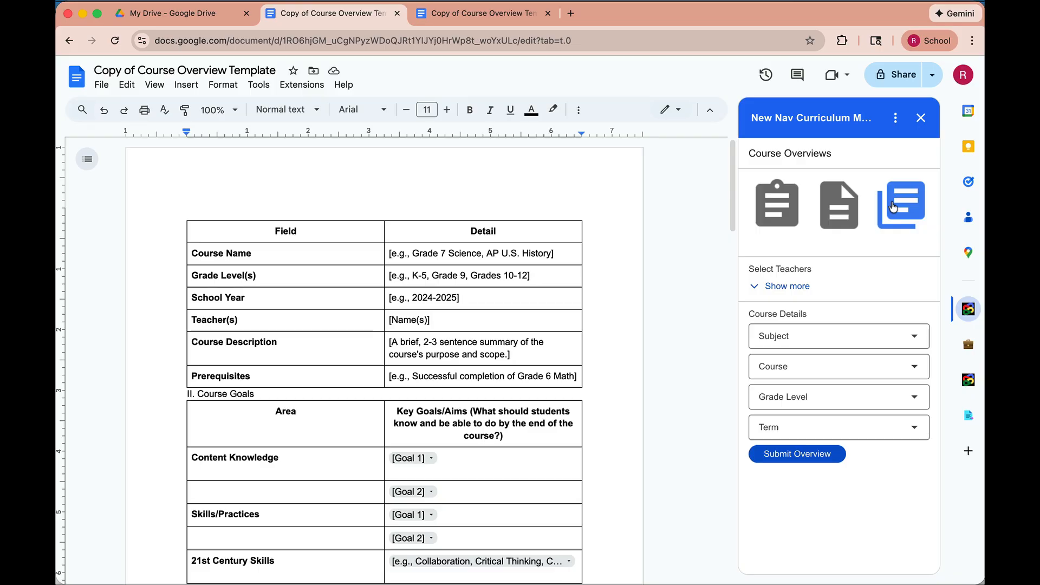
click(798, 291)
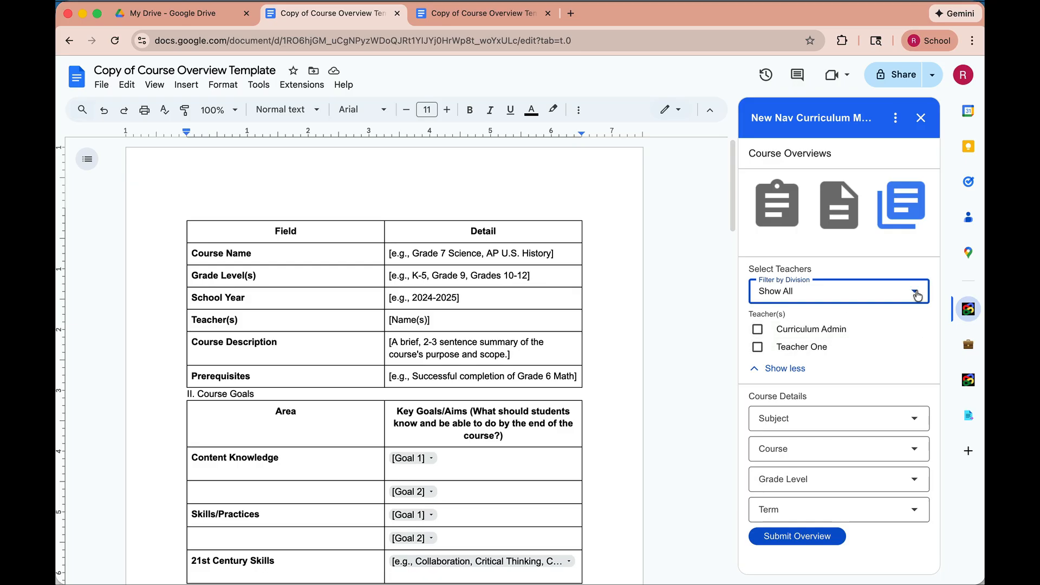
Step: Filter the teacher list by the MS division, and reset the filter to Show All with the list expanded
click(854, 292)
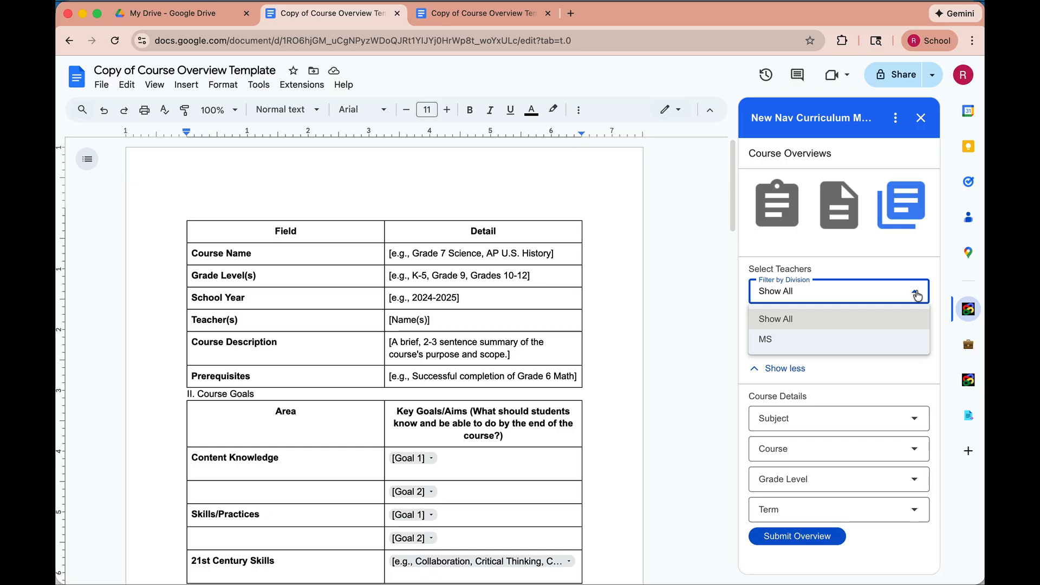
click(781, 339)
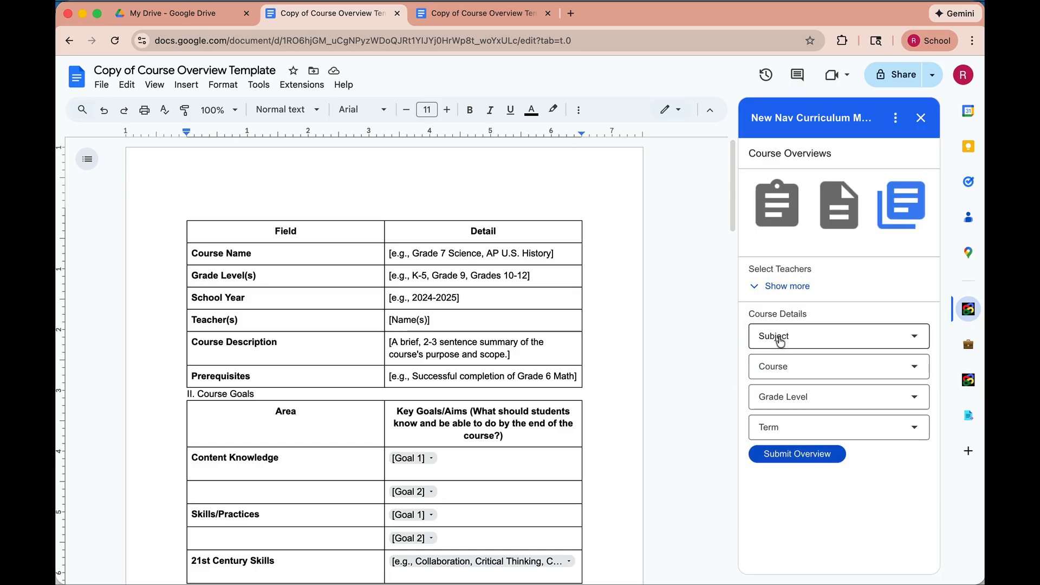
click(797, 286)
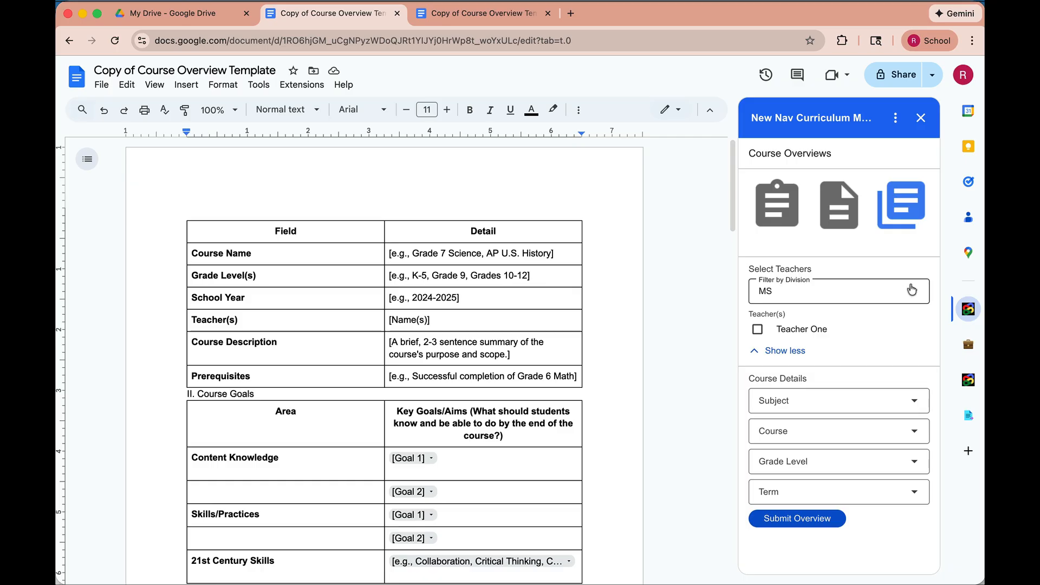
click(787, 291)
click(803, 323)
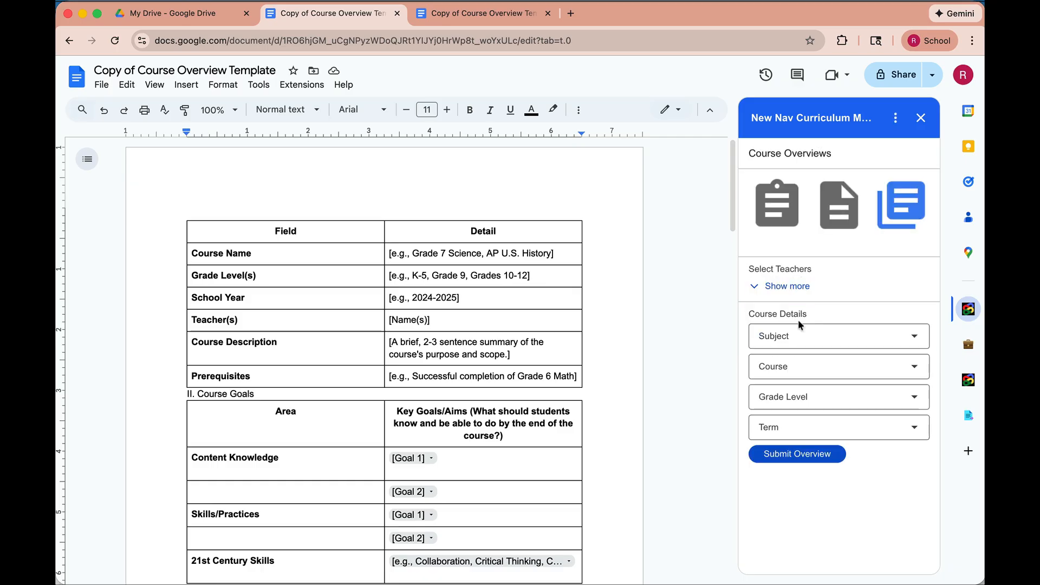
click(790, 287)
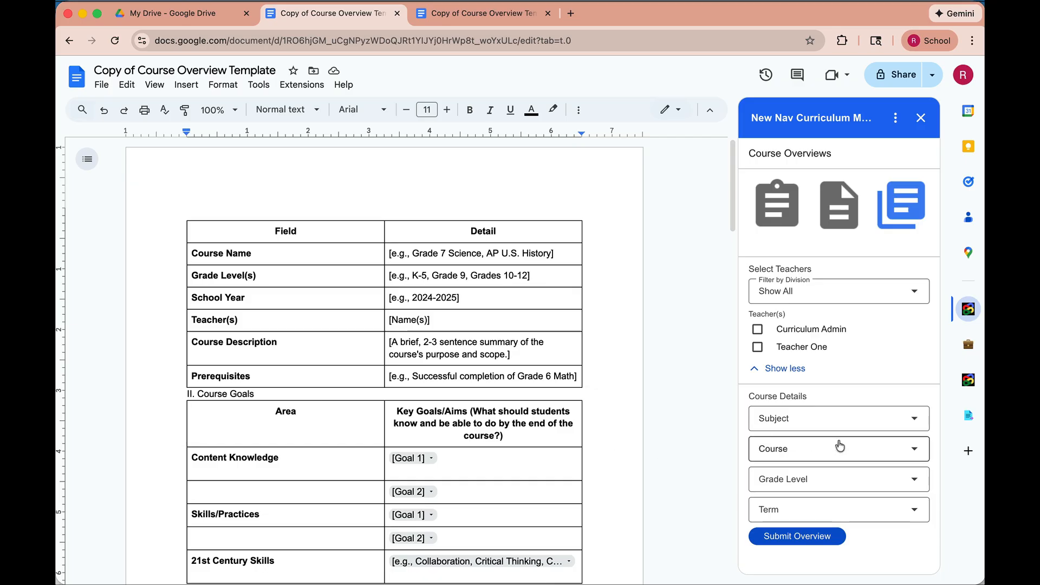
Step: Set the course overview's subject to Mathematics and its course to Trigonometry
click(921, 423)
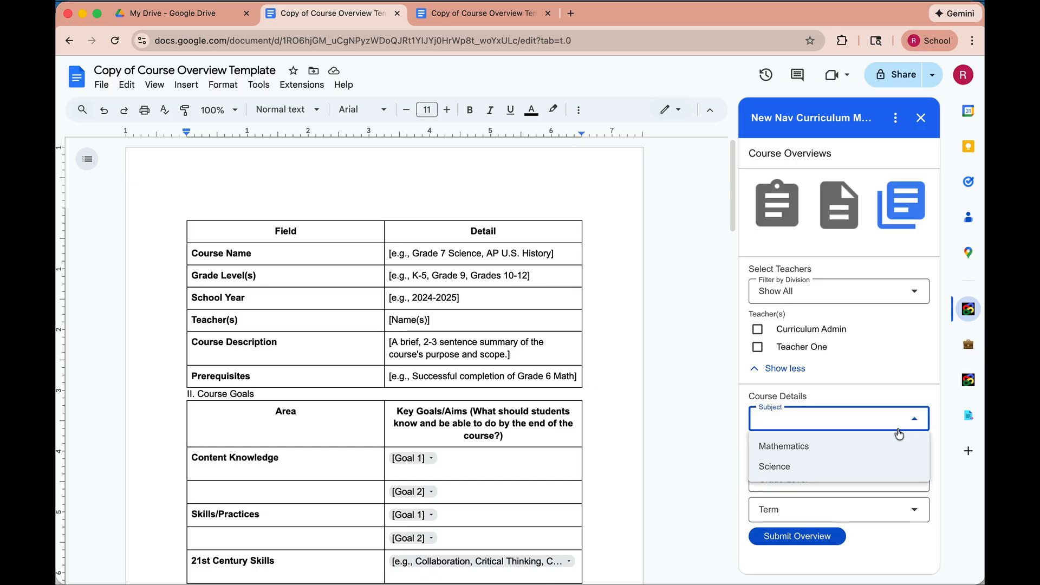
click(871, 445)
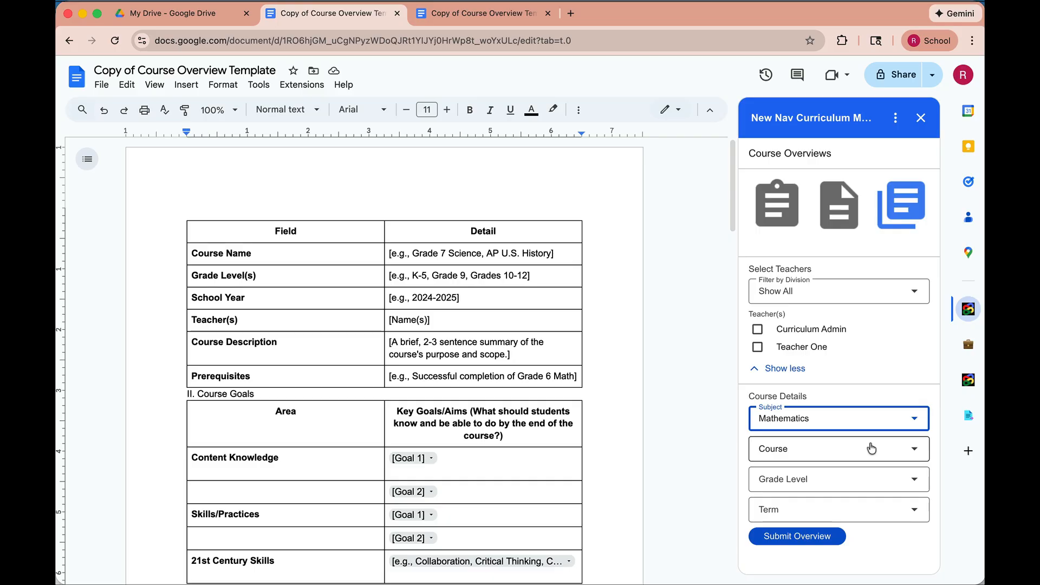
click(915, 452)
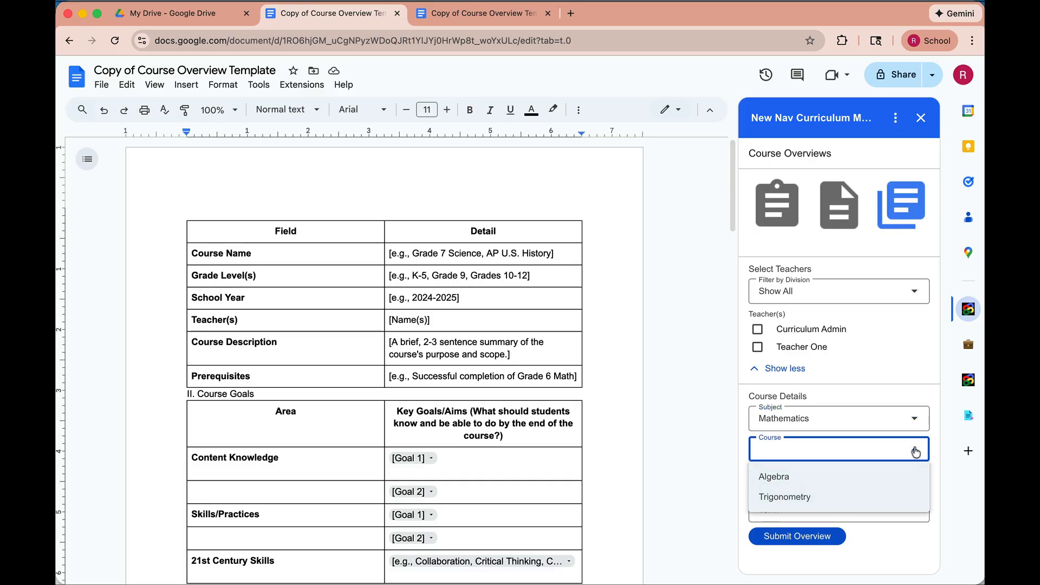
click(802, 497)
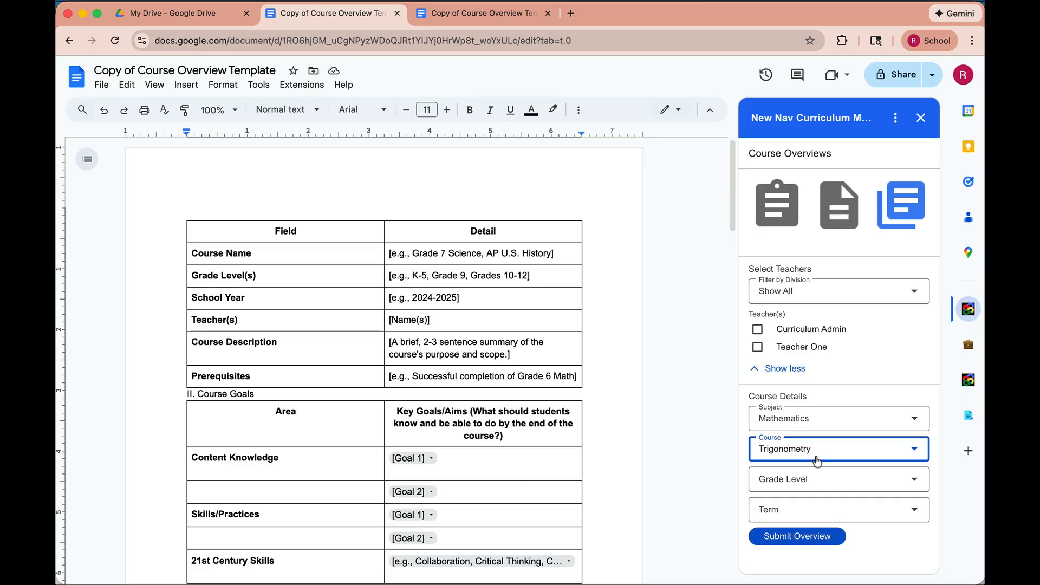
Step: Set the course overview's grade level to 10 and its term to Year Round
click(918, 480)
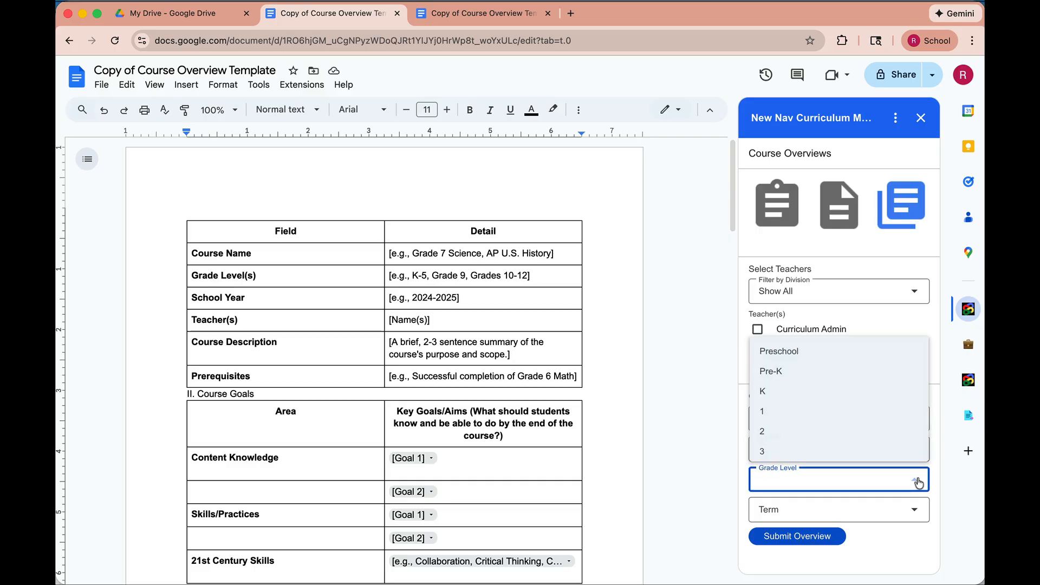
scroll(818, 418, down, 1)
scroll(818, 418, down, 4)
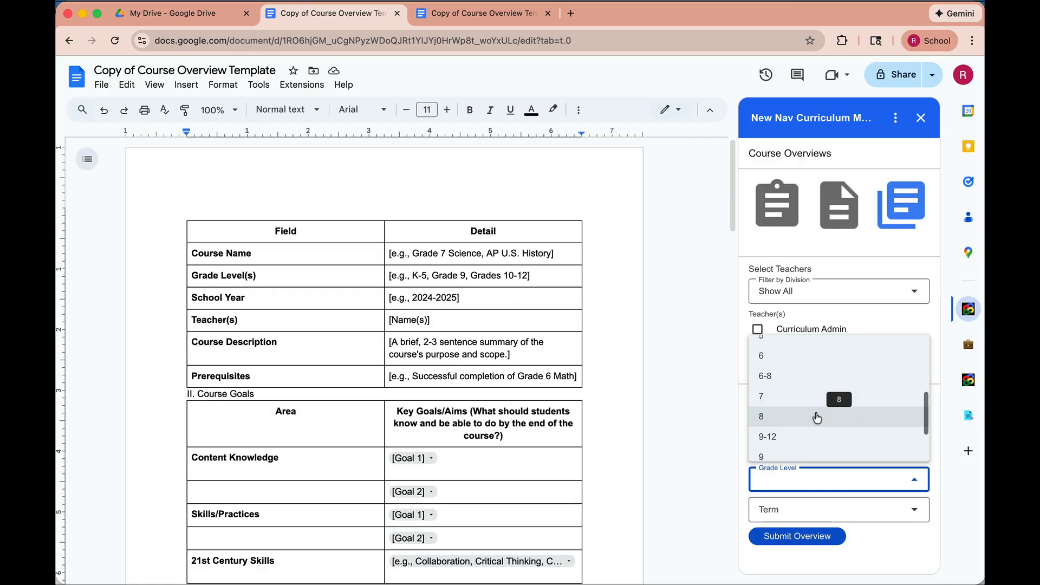
click(790, 422)
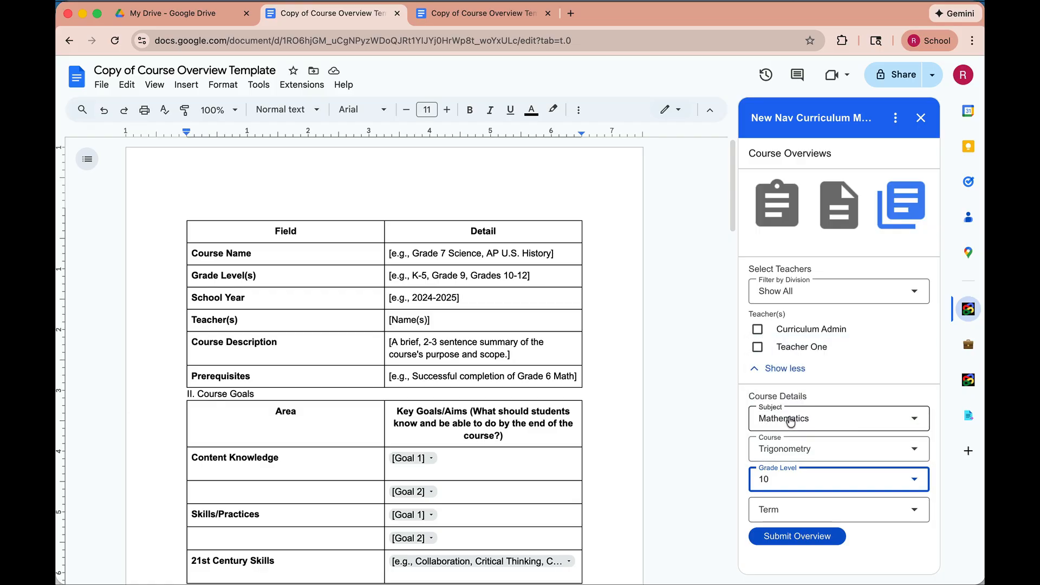
click(919, 512)
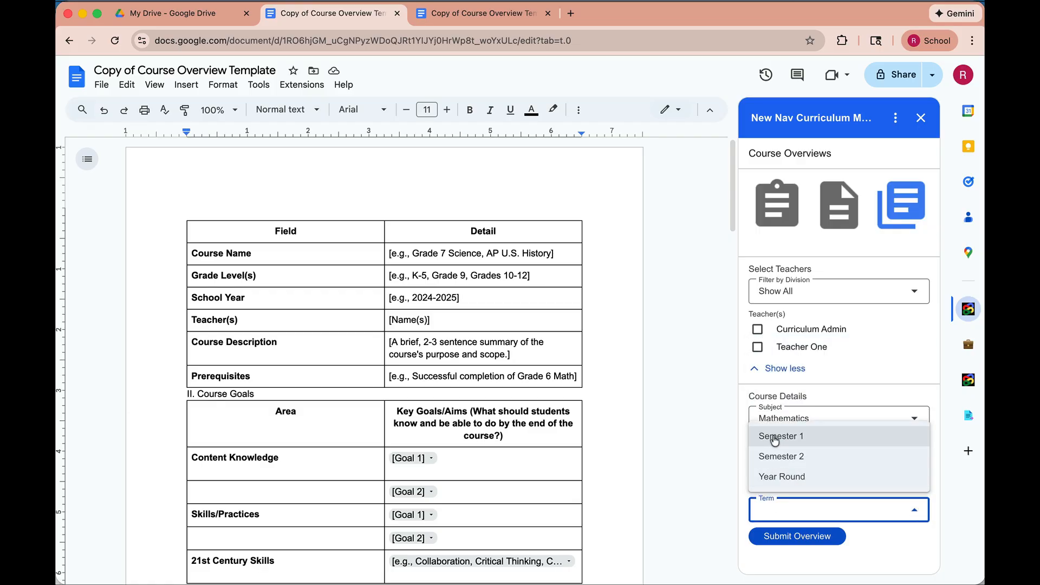
click(794, 477)
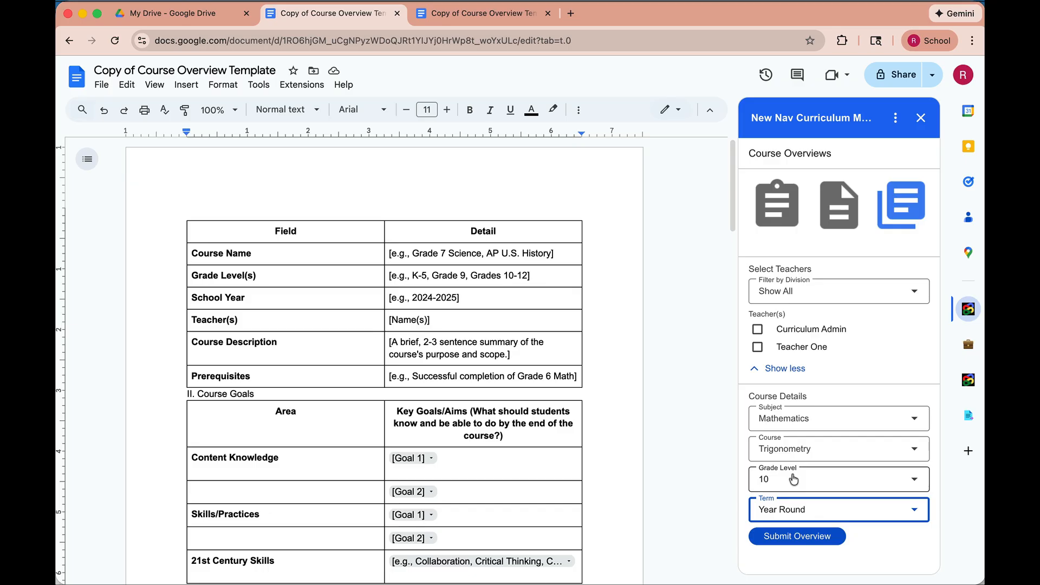
Step: Select Curriculum Admin as the teacher and submit the course overview
click(811, 542)
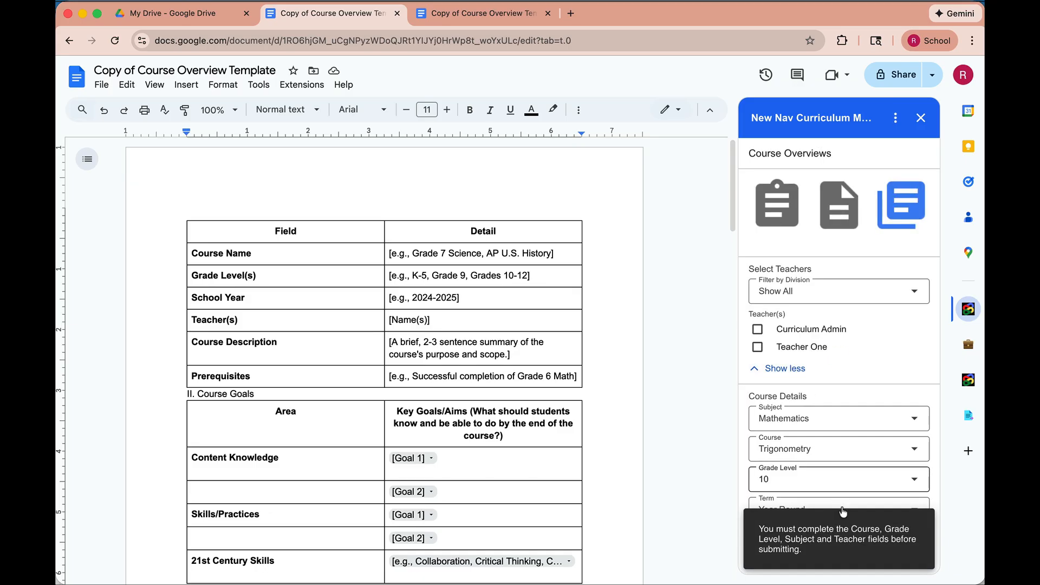
click(758, 330)
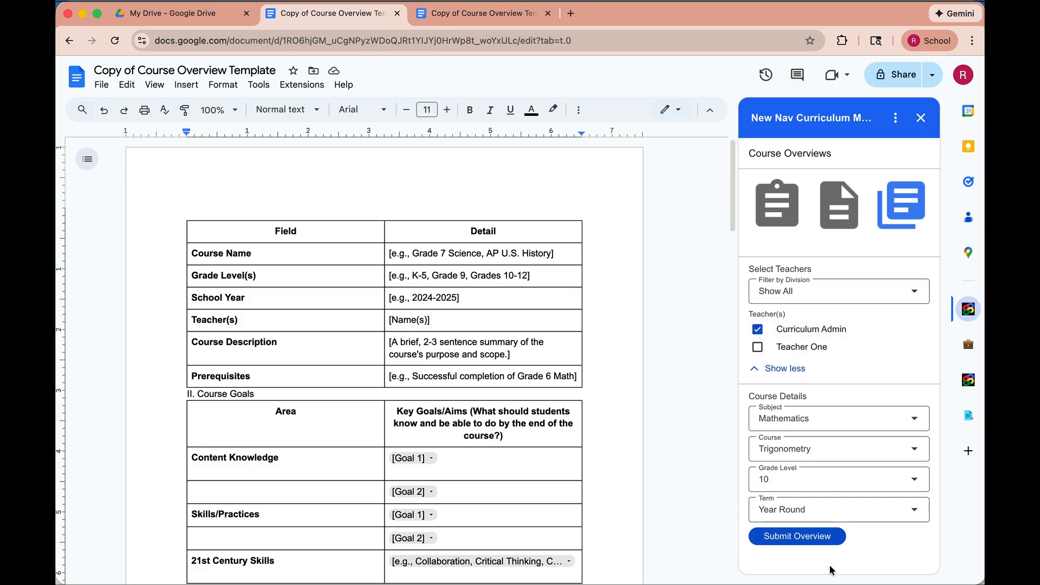
click(808, 538)
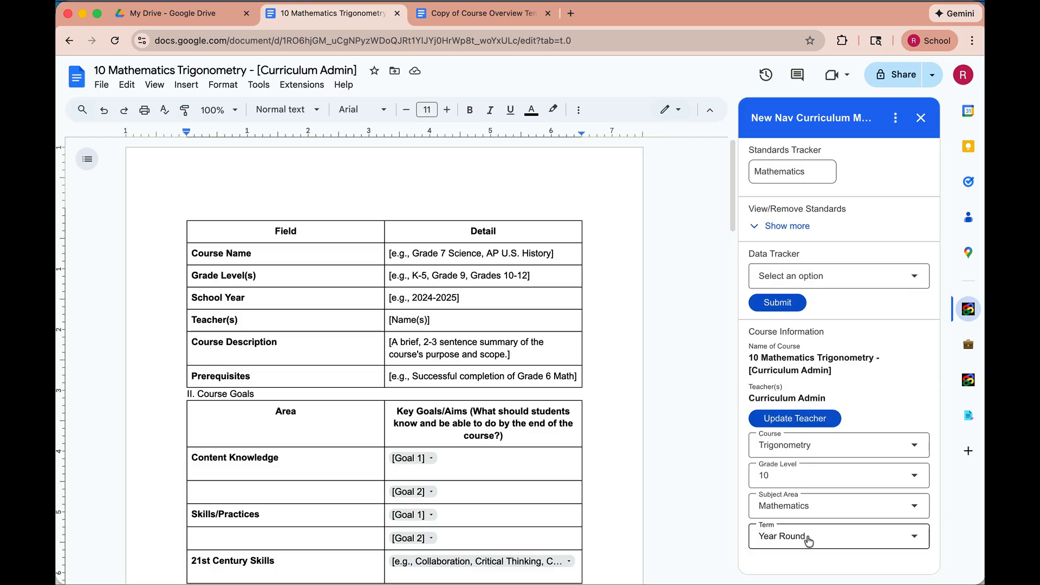
Step: Open the Mathematics standards for grade 10 from the Standards Tracker and expand Strand 1
mouse_move(783, 584)
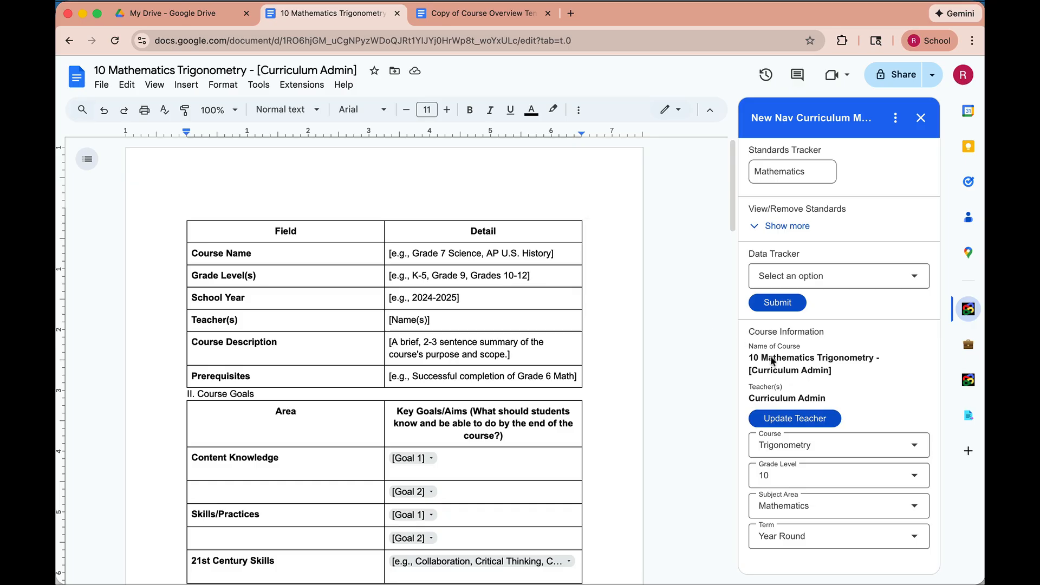
click(796, 228)
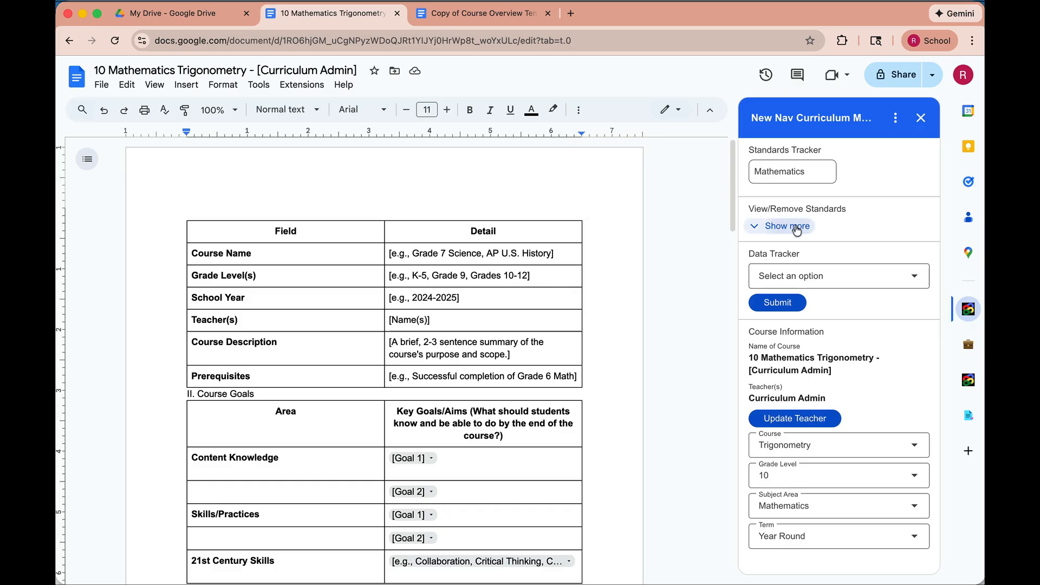
click(789, 178)
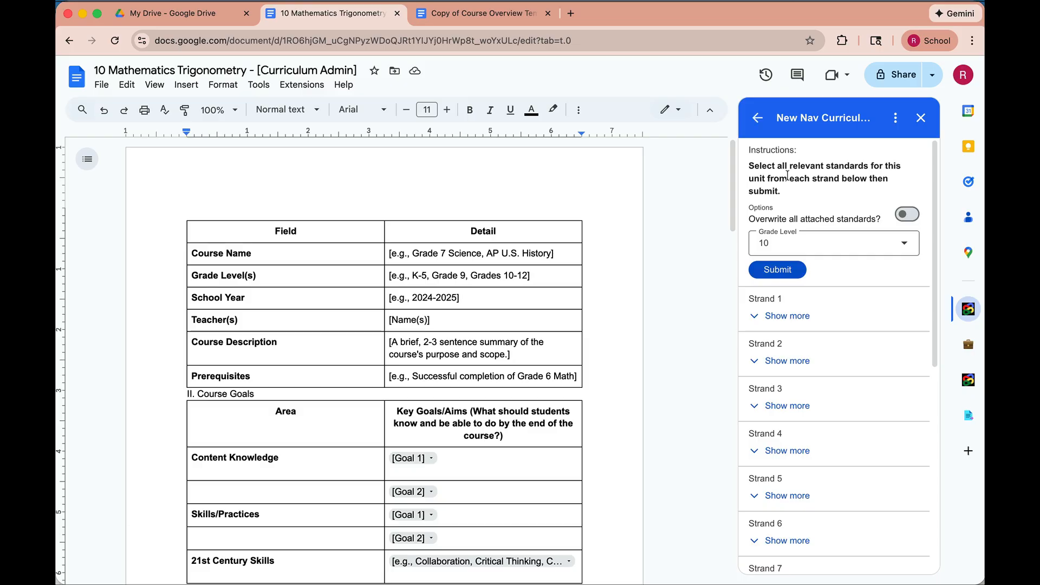
click(792, 317)
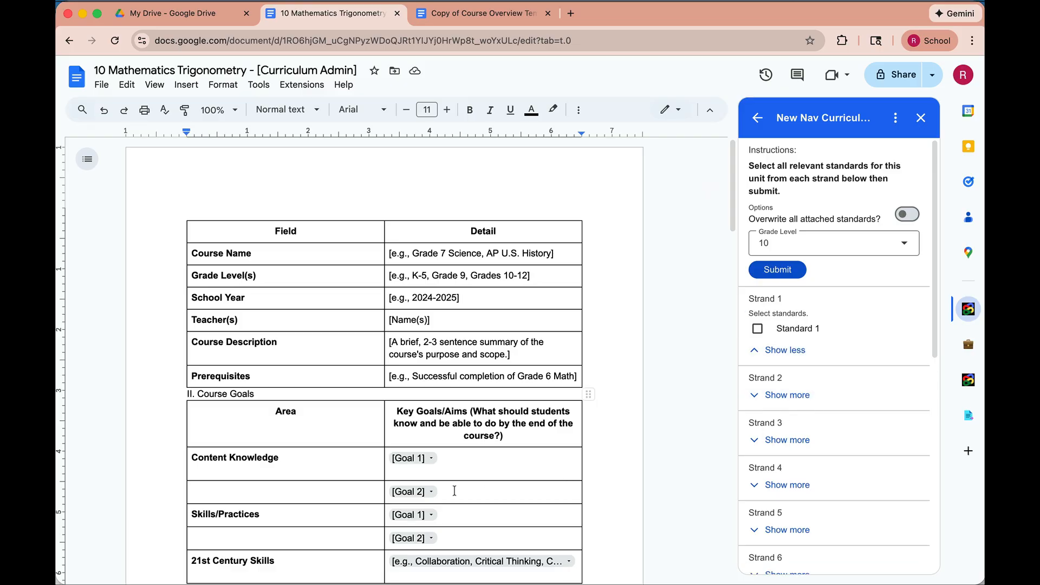
Step: Delete the placeholder text from the Detail cell of the Standards Addressed row in the unit table
scroll(590, 487, down, 6)
scroll(455, 490, down, 2)
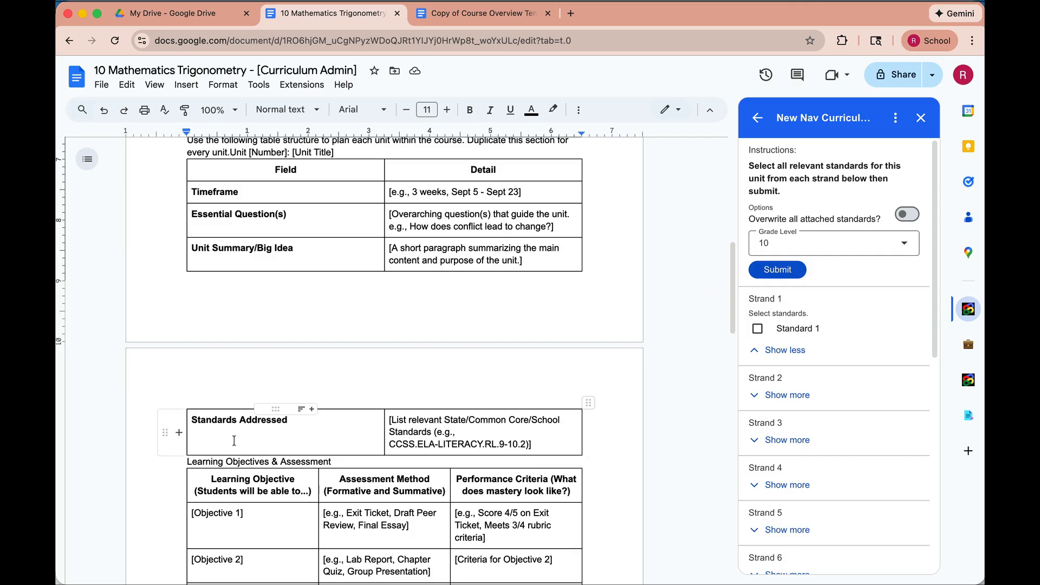
click(477, 443)
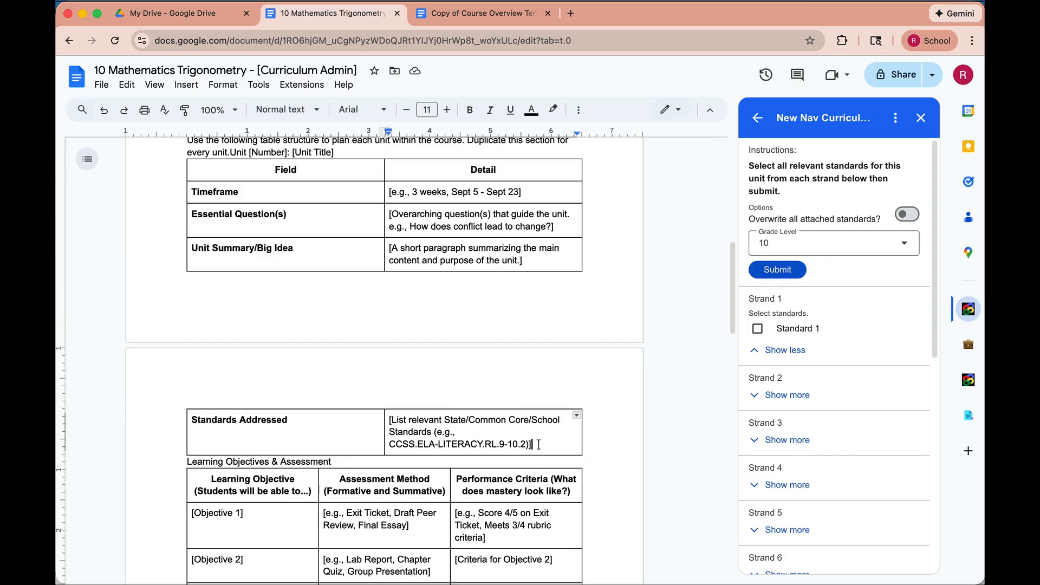
drag(546, 444, 386, 420)
key(BackSpace)
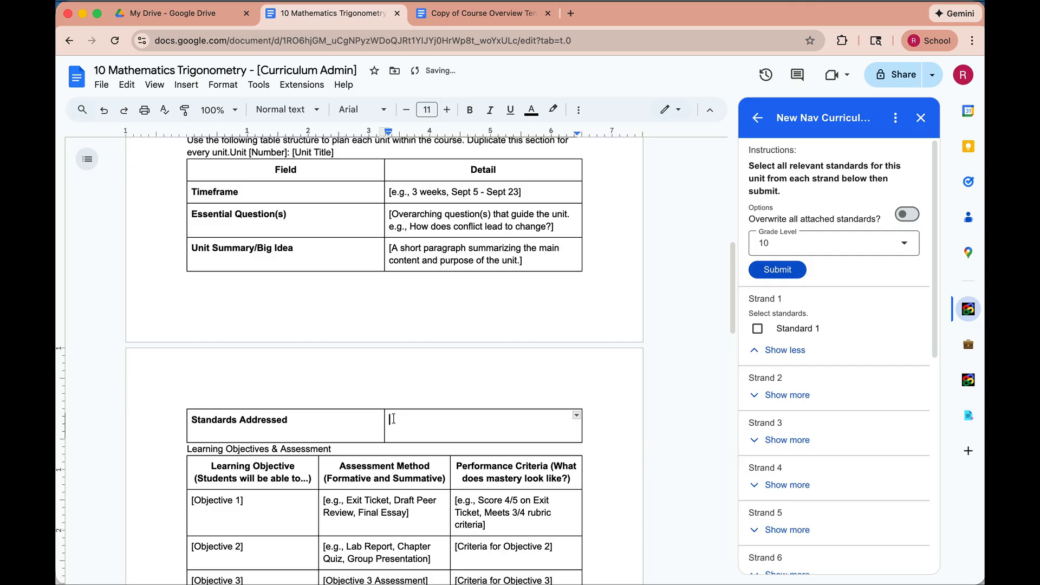
Step: Attach Standard 1 from Strand 1 in the emptied Standards Addressed cell, and expand the list of attached standards
click(759, 329)
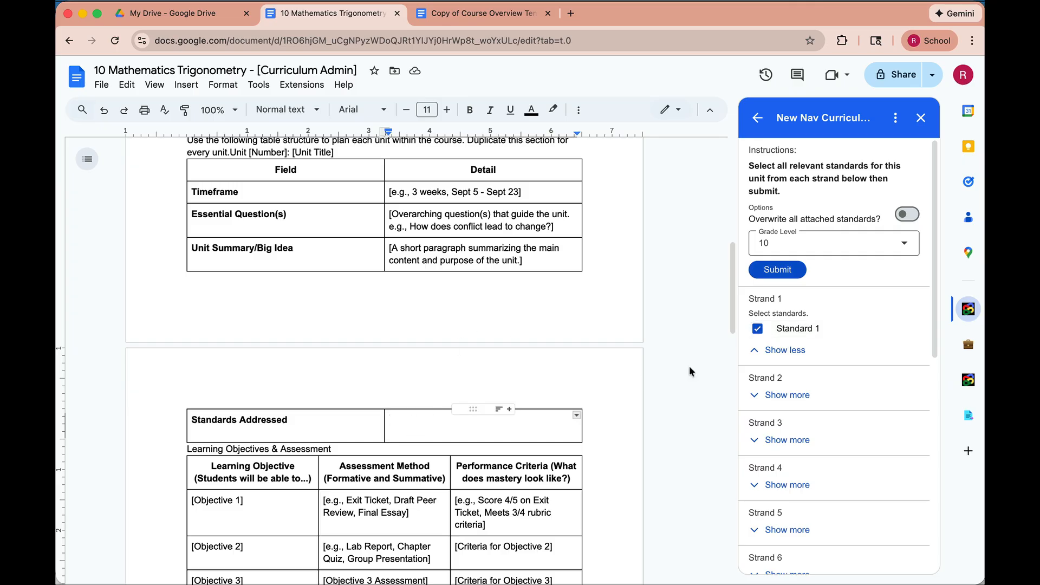
click(781, 274)
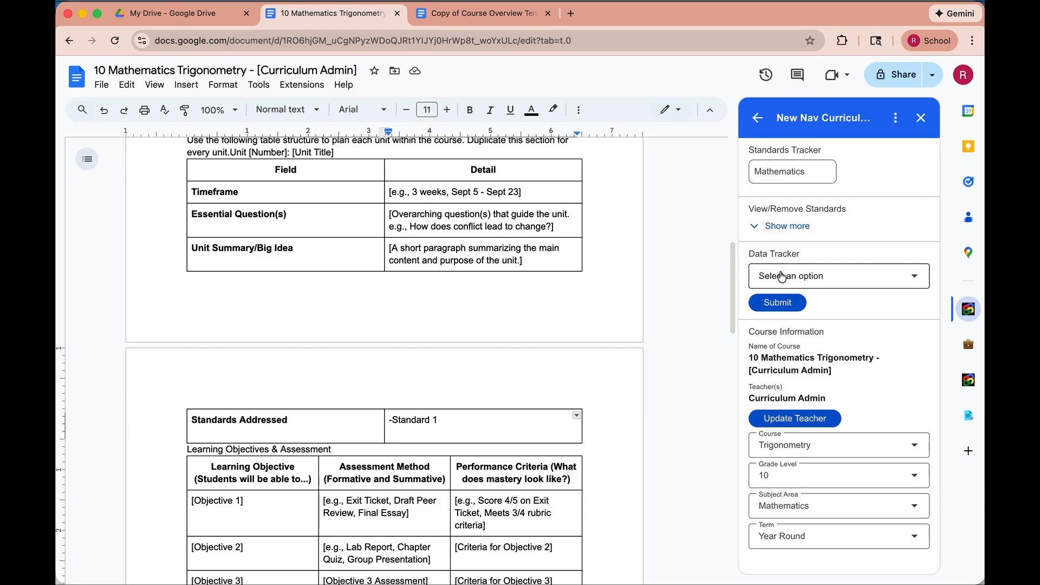
click(800, 226)
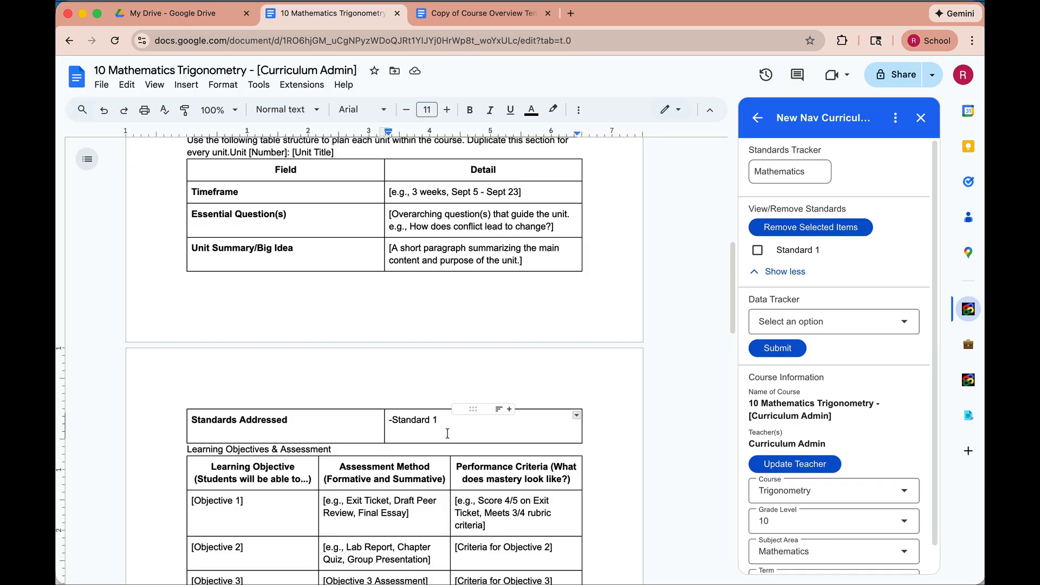
Step: Record Google Docs and Google Forms as the unit's Apps in the Data Tracker and apply the changes
click(908, 324)
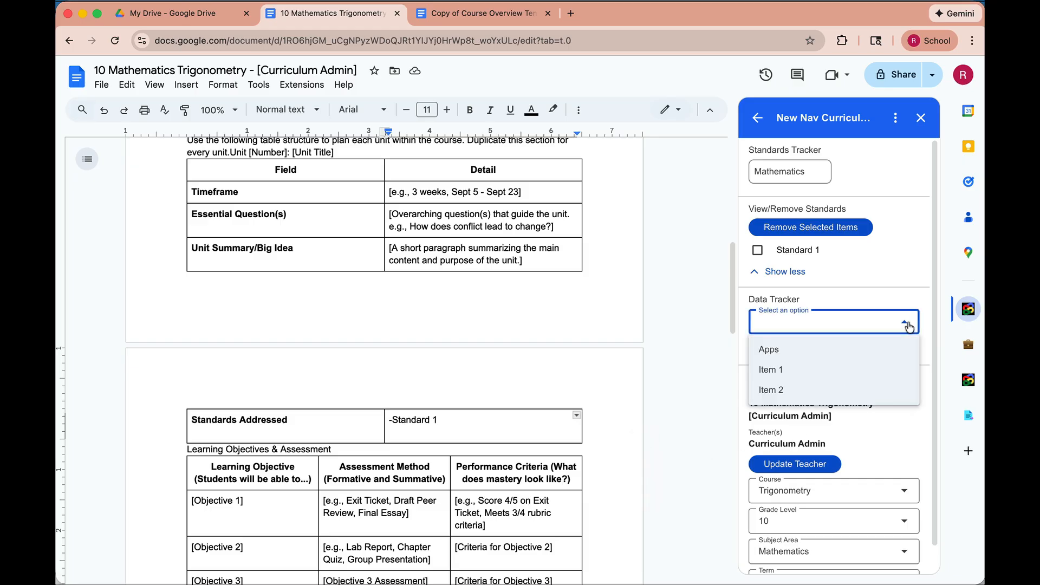
click(772, 353)
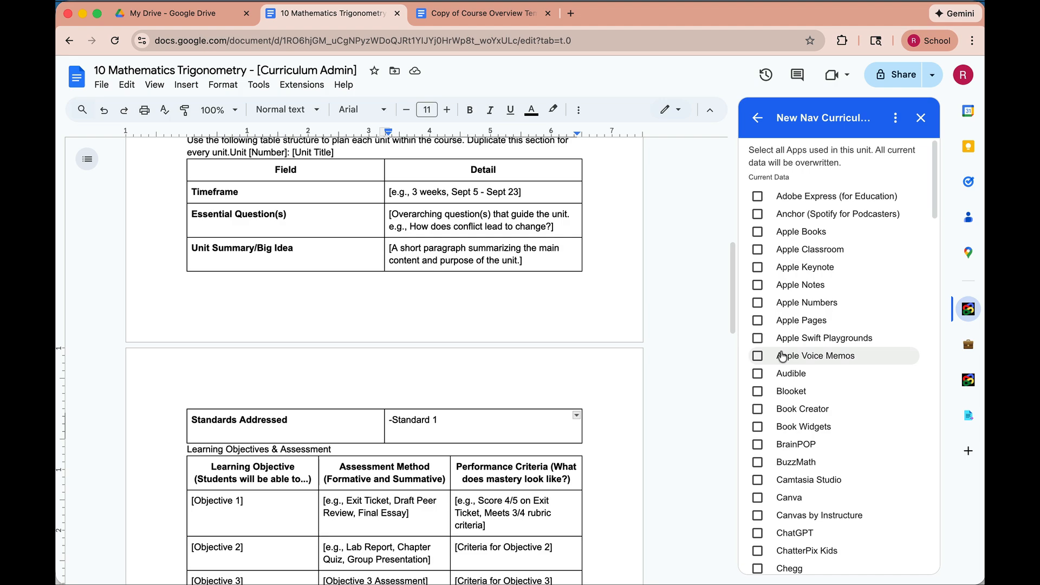
scroll(782, 356, down, 5)
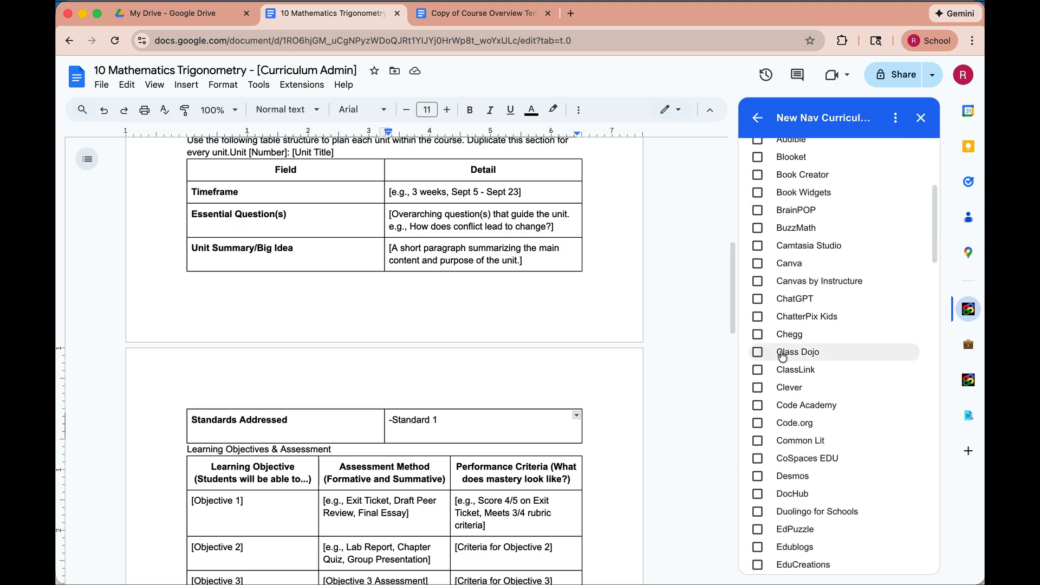
scroll(782, 356, down, 8)
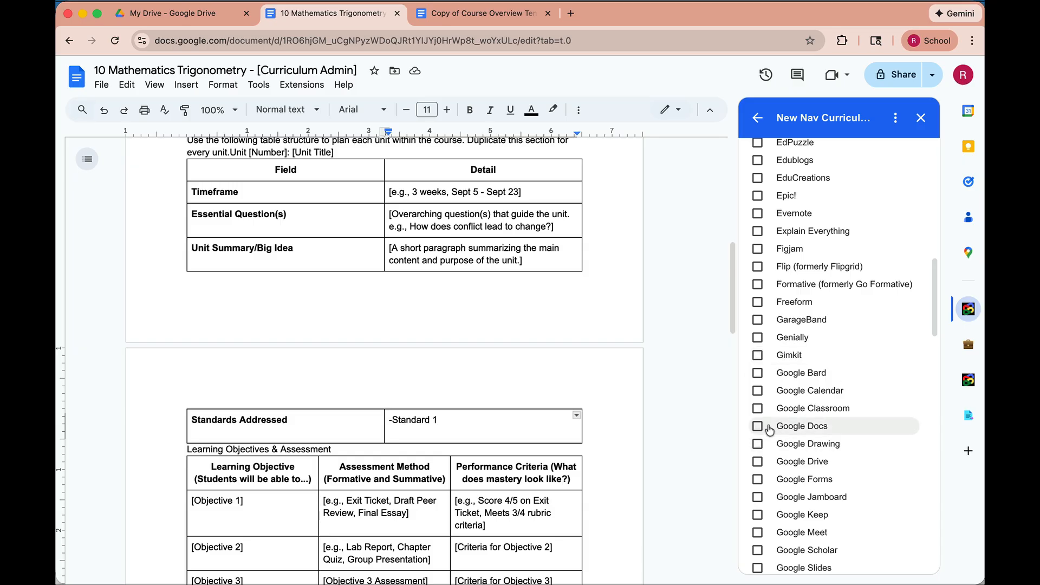
click(758, 427)
click(759, 480)
scroll(834, 432, up, 12)
scroll(835, 433, down, 20)
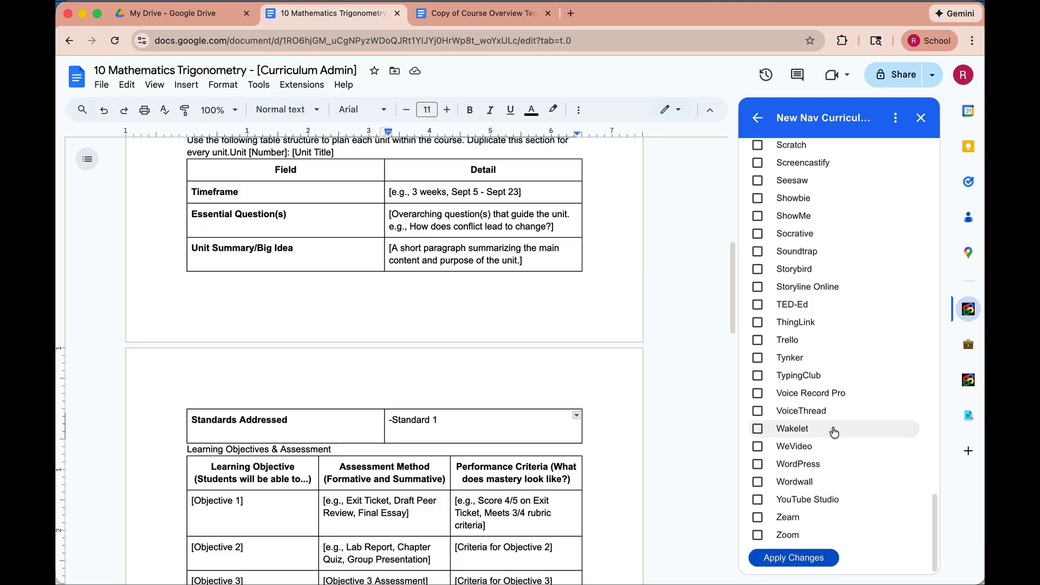
click(800, 563)
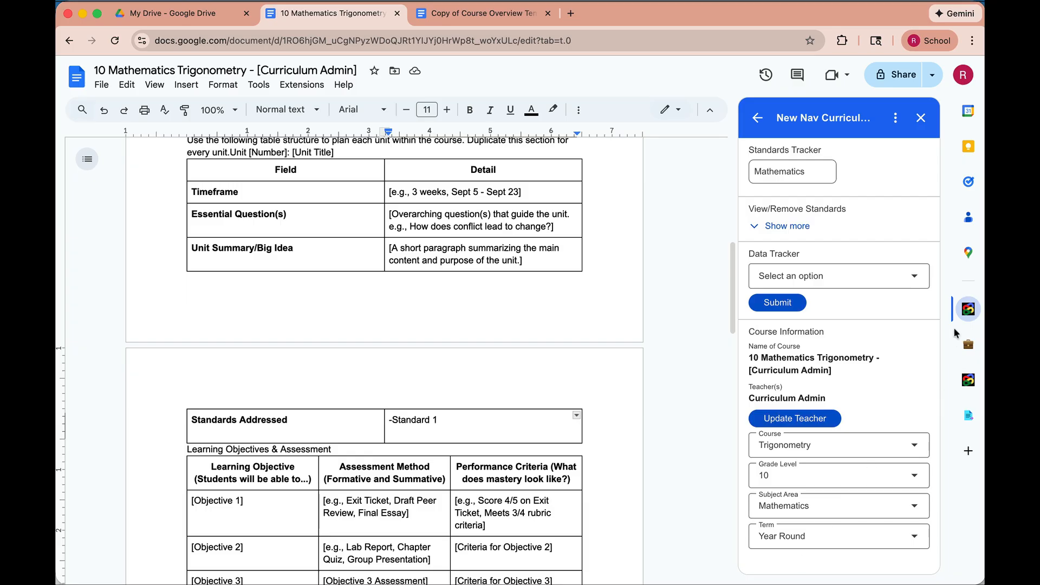
Step: Reopen the Apps entry in the Data Tracker to check its current data, and return to the course details
click(909, 278)
click(766, 305)
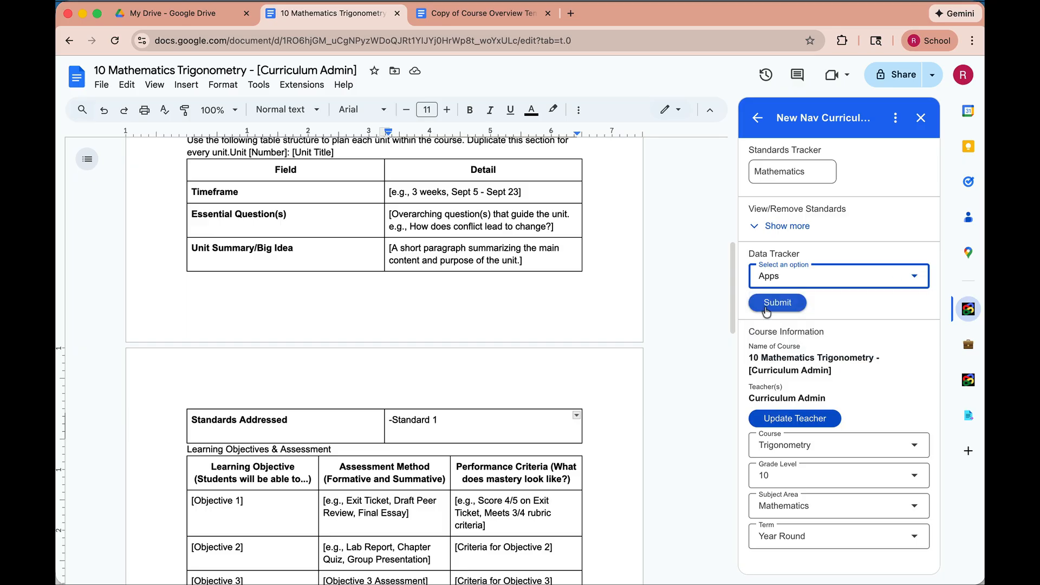
click(783, 304)
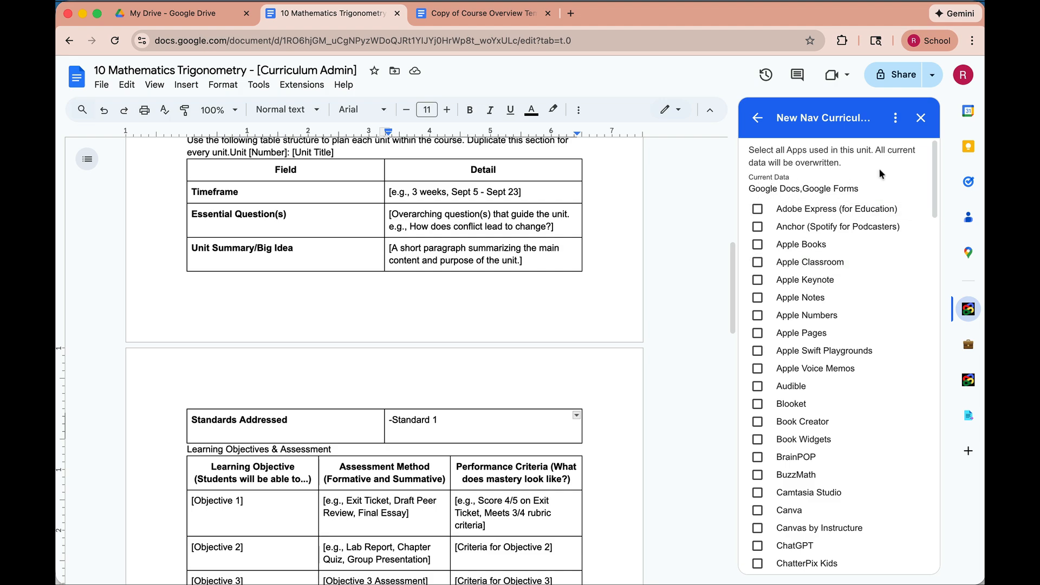
click(758, 118)
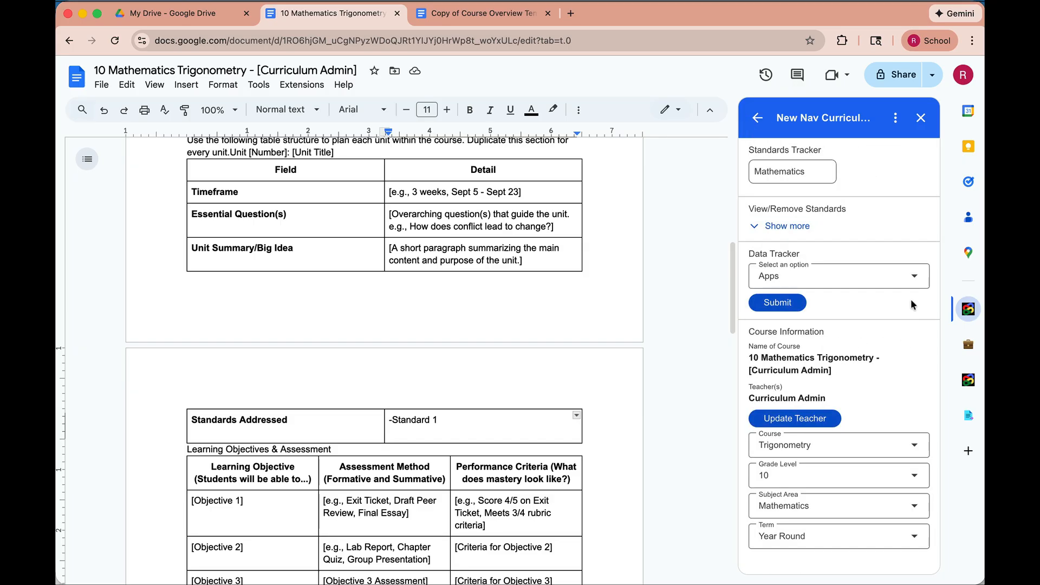
Step: Select "Some important data." for Item 1 in the Data Tracker and apply the changes
click(915, 277)
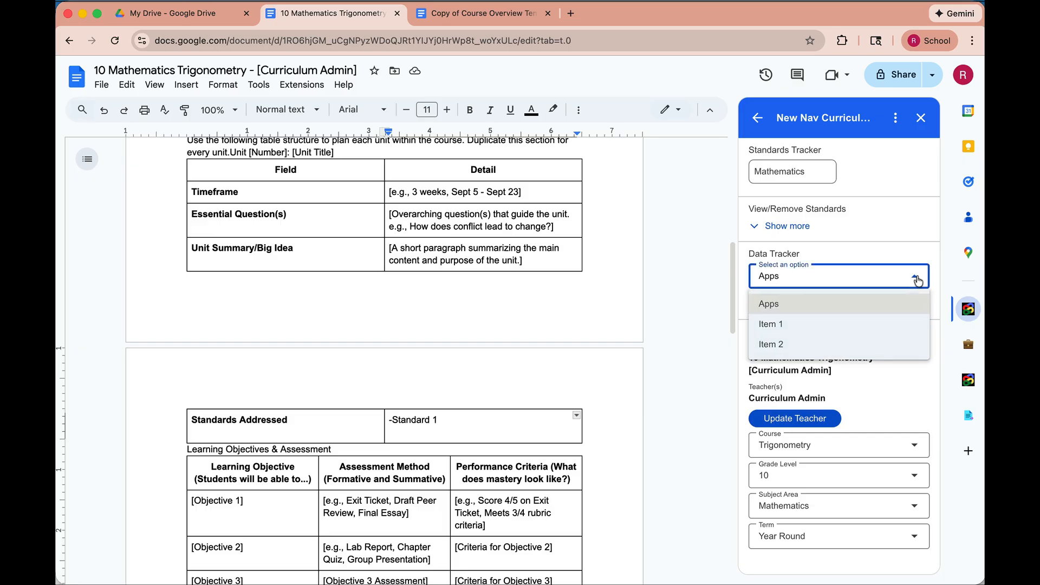
click(786, 325)
click(786, 304)
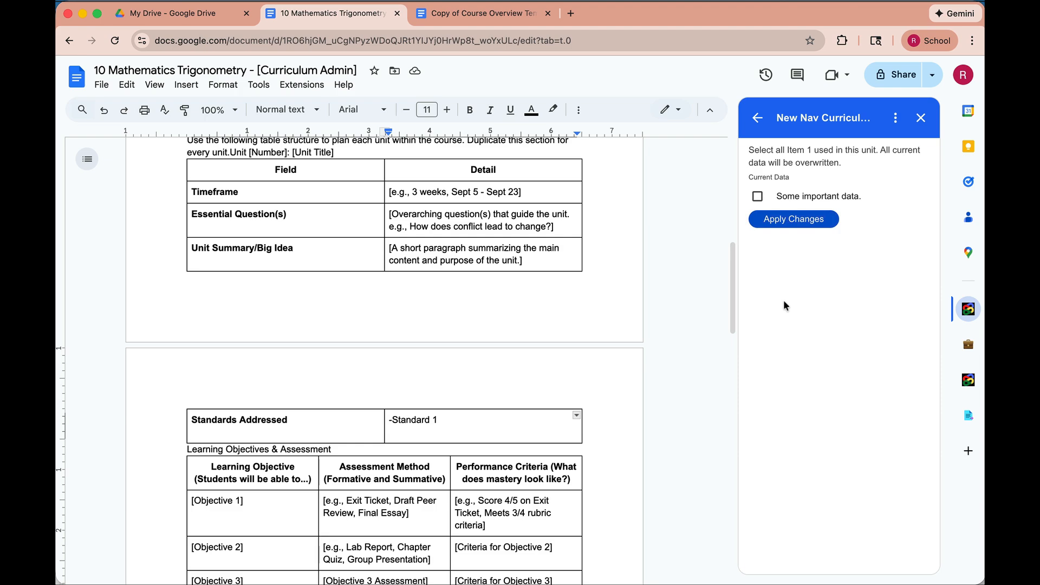
click(758, 198)
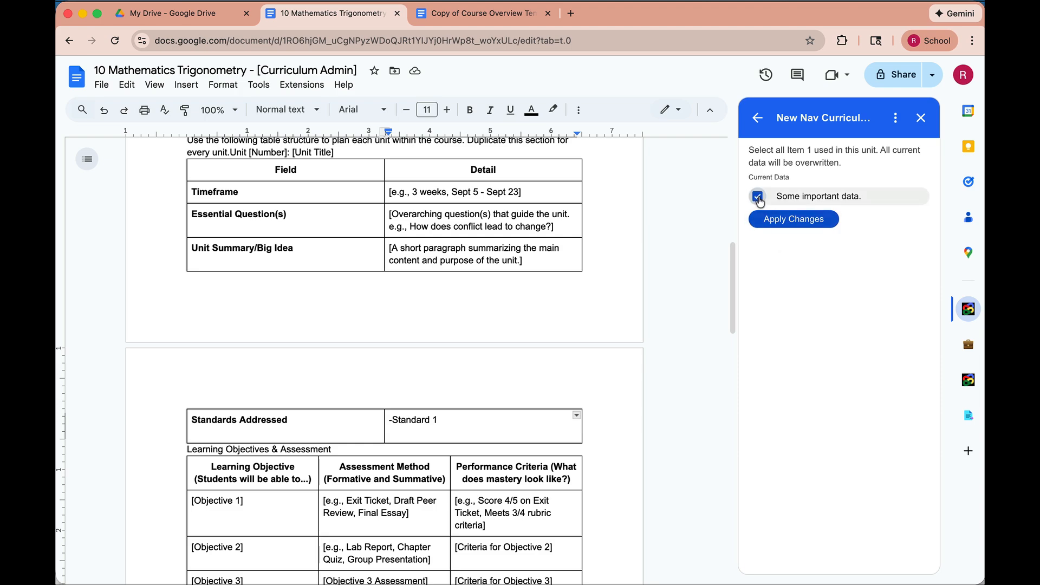
click(795, 221)
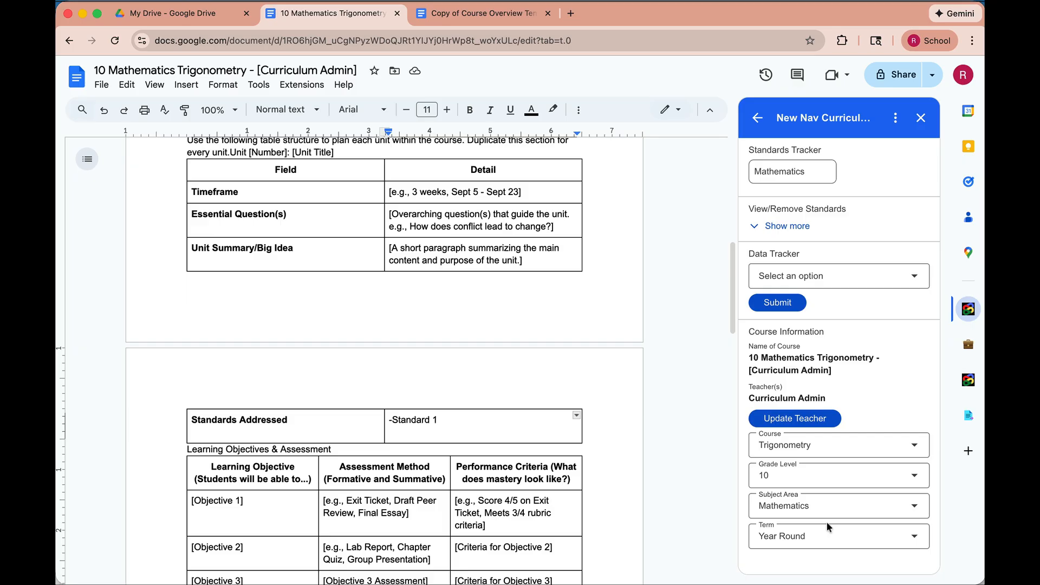
Step: Change the course overview's course to Algebra and its grade level to 11
click(916, 449)
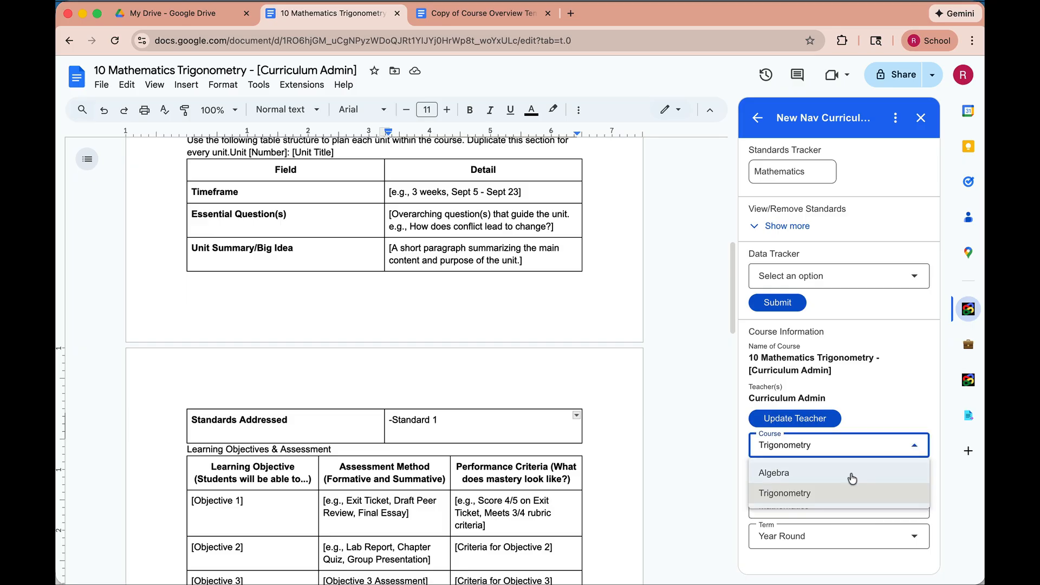
click(790, 475)
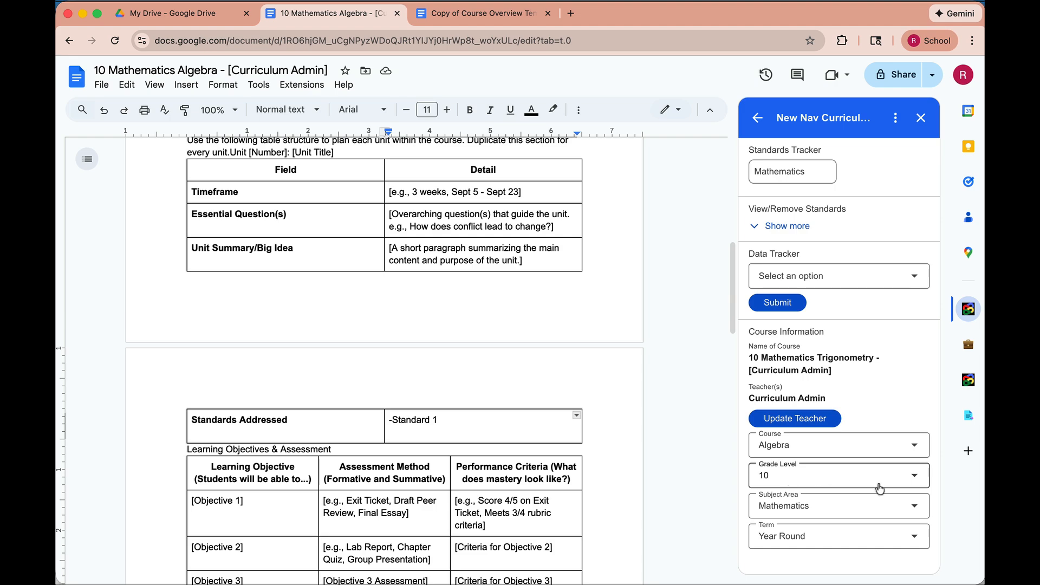
click(914, 476)
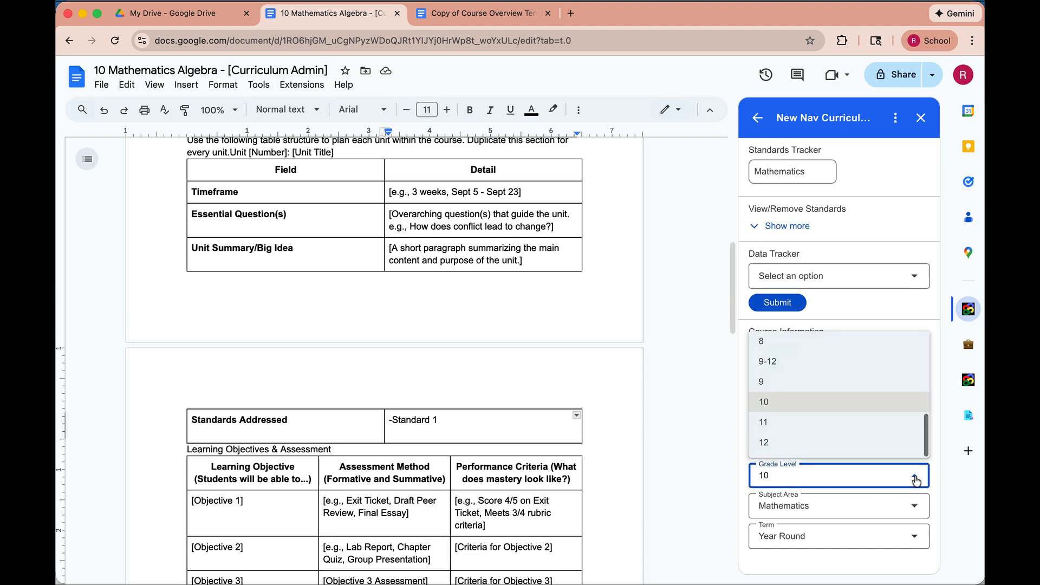
click(762, 422)
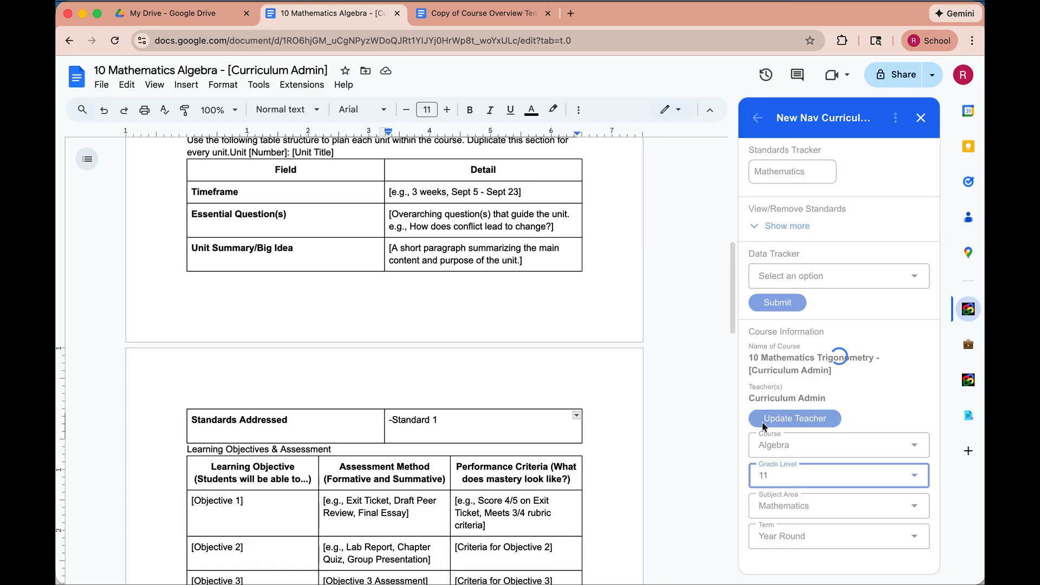